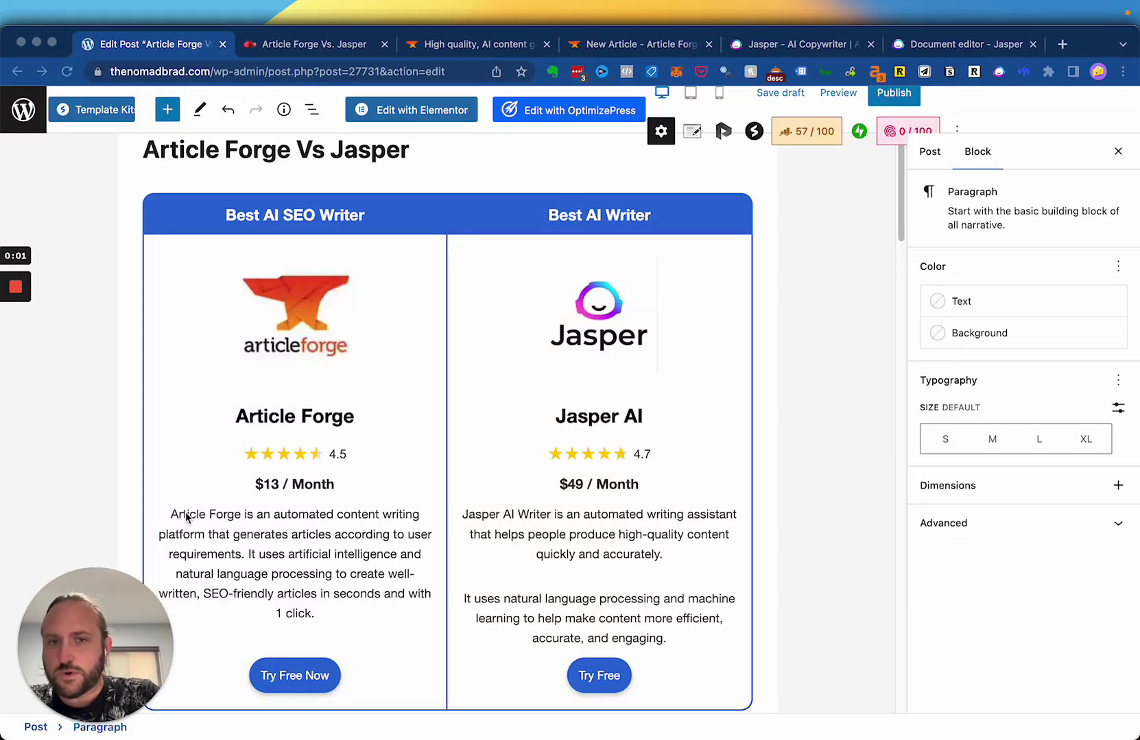
# Switch from the WordPress post to the 'Article Forge Vs. Jasper' Notion page and skim it
pyautogui.scroll(1, 265, 386)
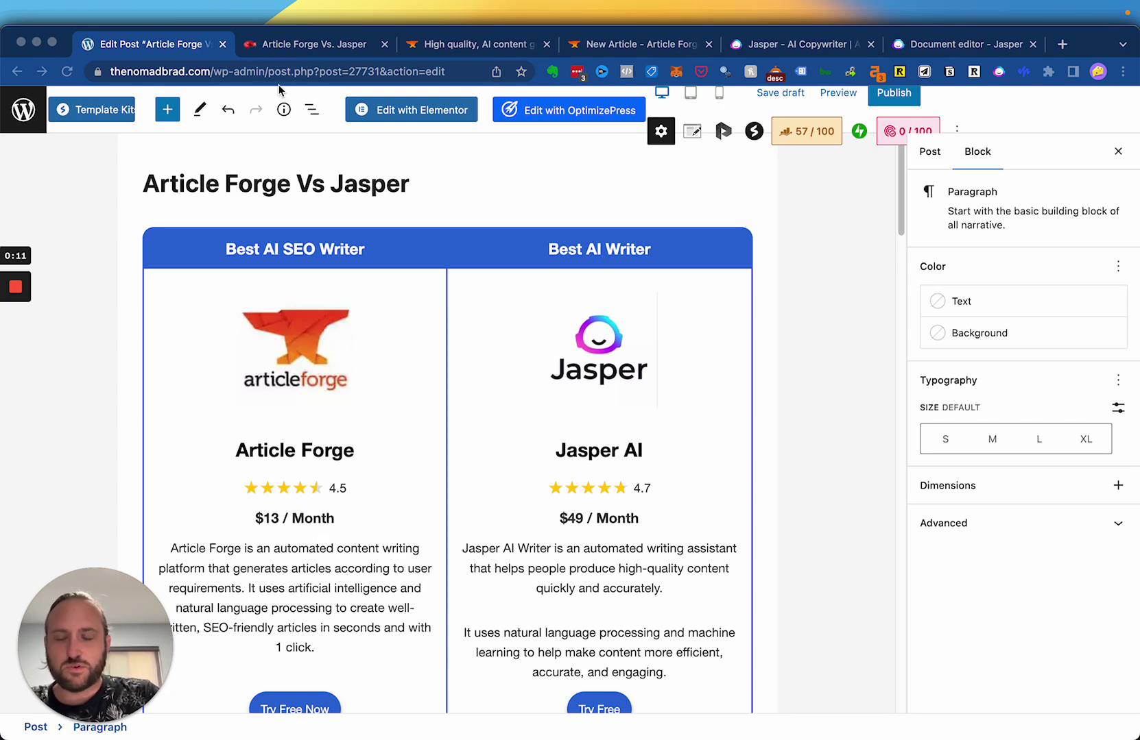
pyautogui.click(305, 46)
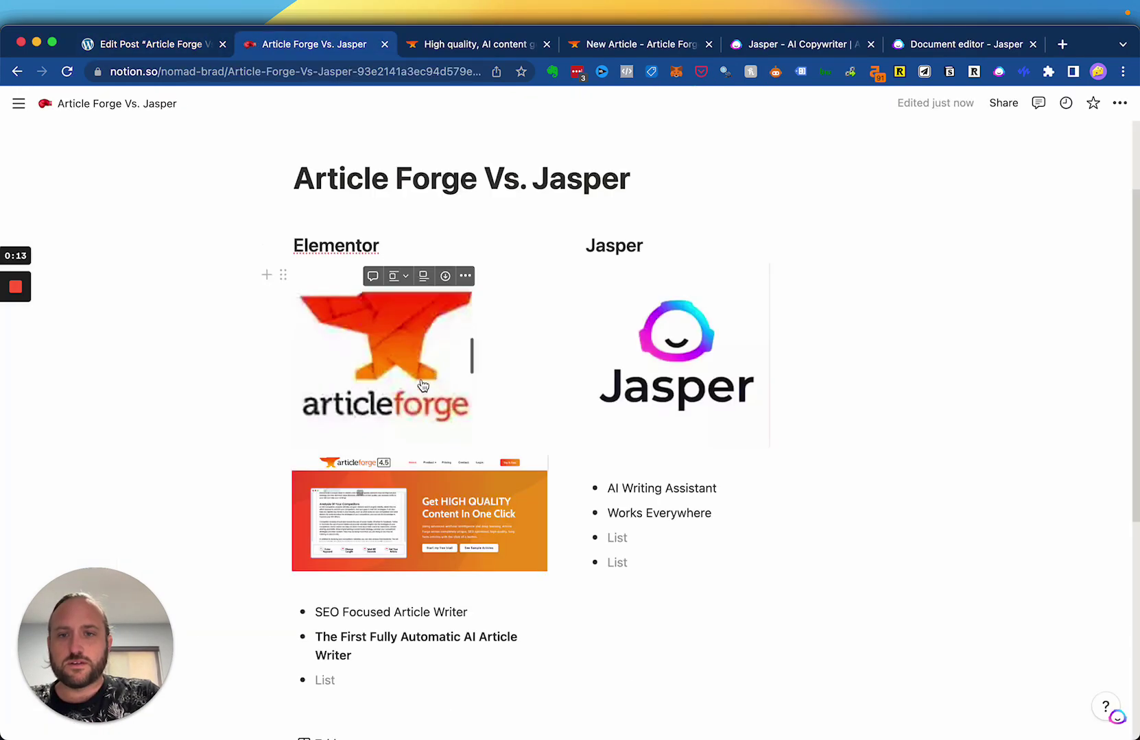
pyautogui.scroll(-3, 423, 386)
pyautogui.scroll(4, 429, 425)
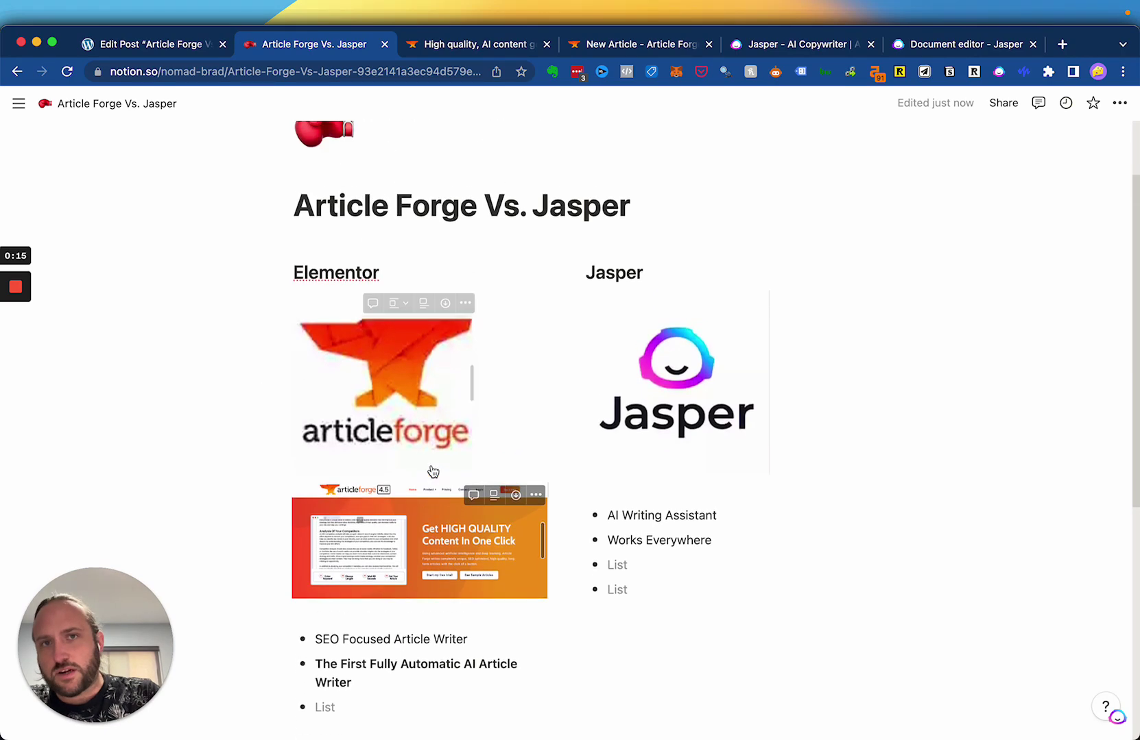
pyautogui.scroll(-5, 432, 471)
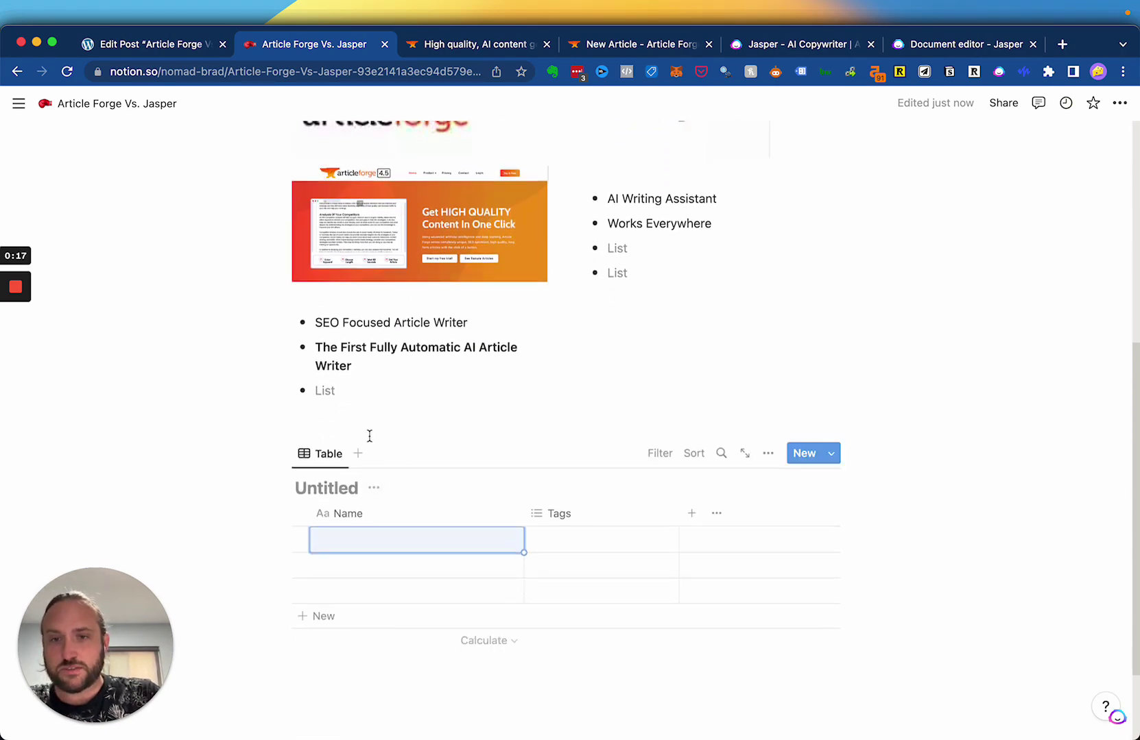
pyautogui.scroll(1, 410, 331)
pyautogui.scroll(4, 410, 331)
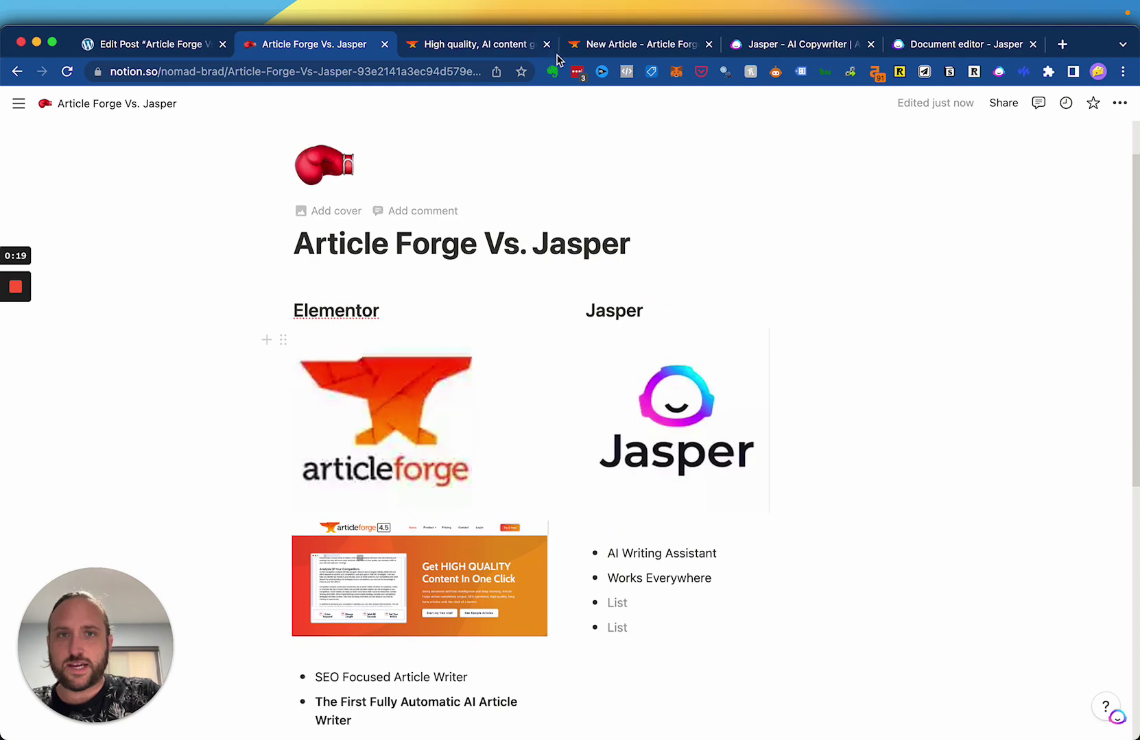
# Browse the articleforge.com homepage, then go to the New Article form for 'Best AI Writers'
pyautogui.click(506, 48)
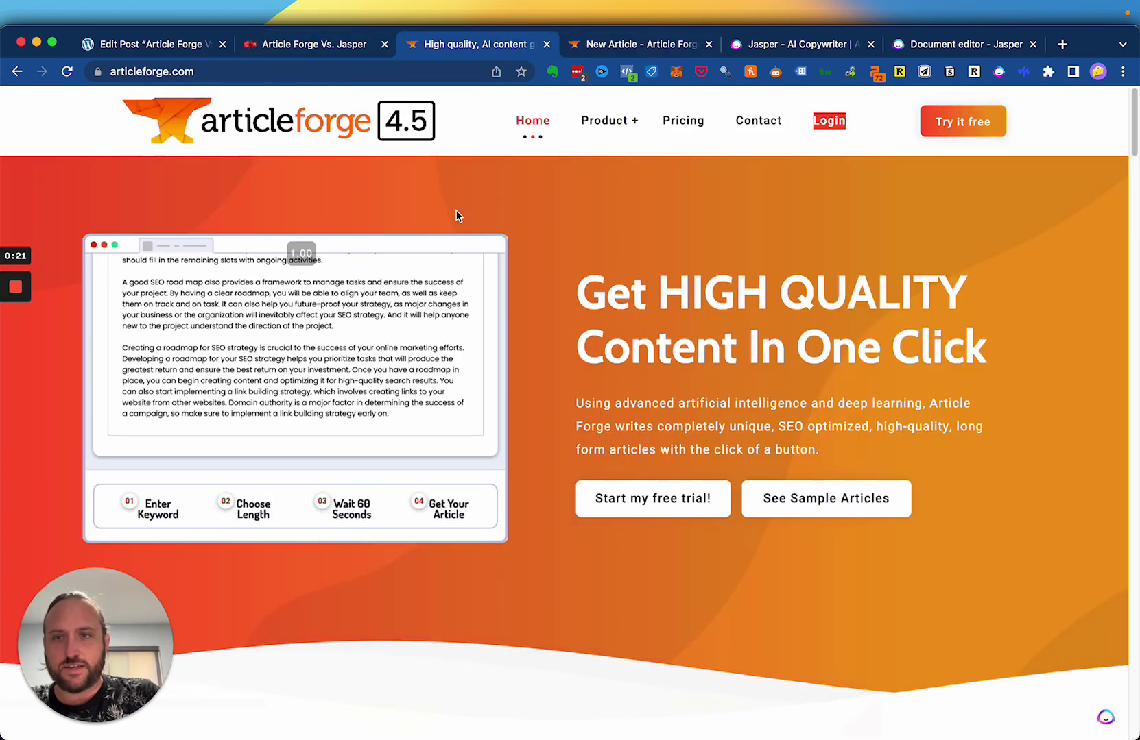
pyautogui.scroll(-8, 453, 251)
pyautogui.scroll(-6, 372, 387)
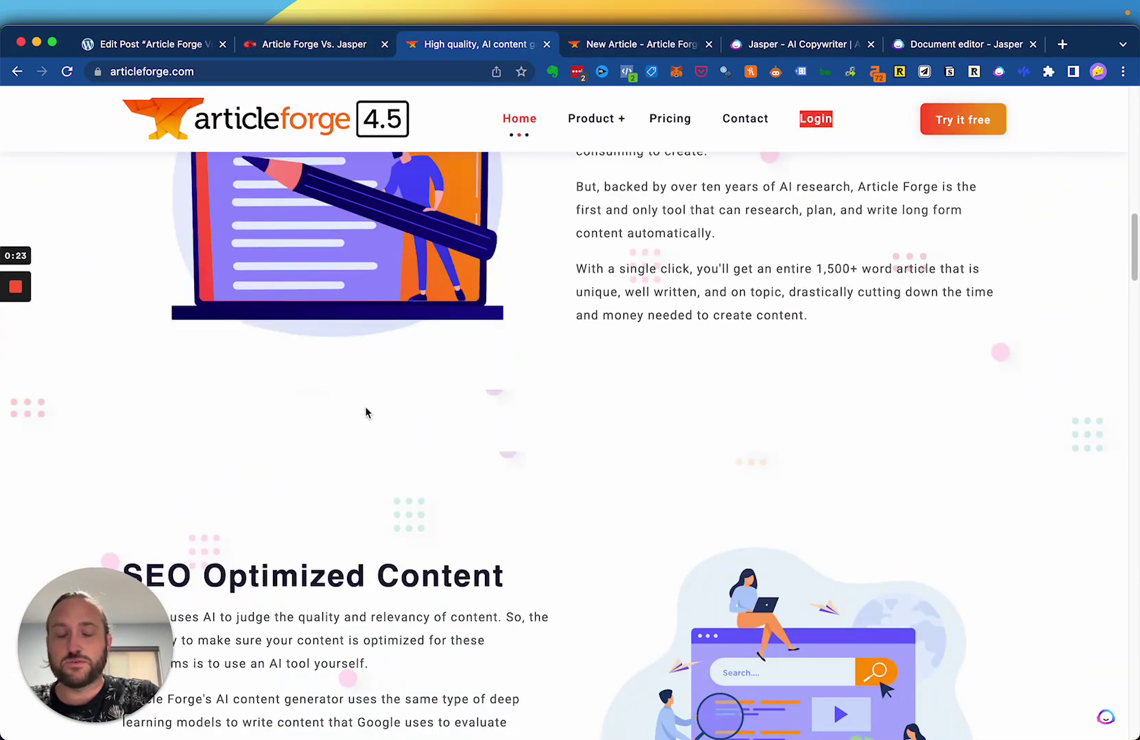
pyautogui.scroll(3, 366, 411)
pyautogui.scroll(-1, 366, 412)
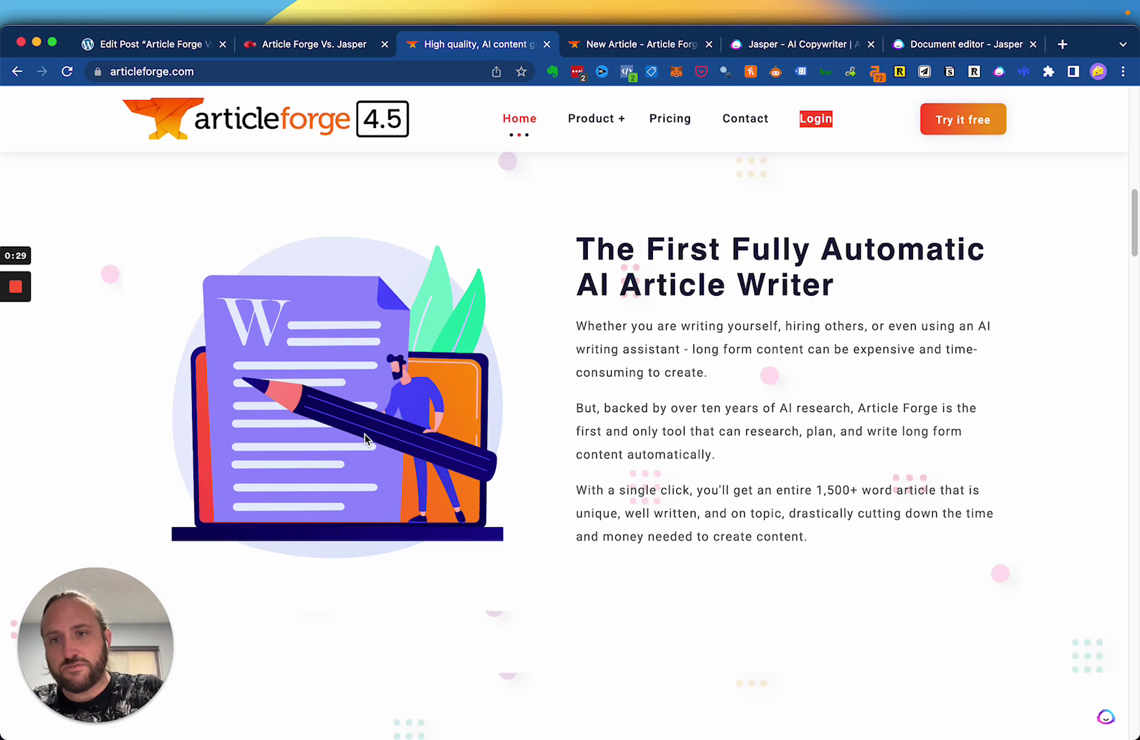
pyautogui.scroll(-6, 365, 439)
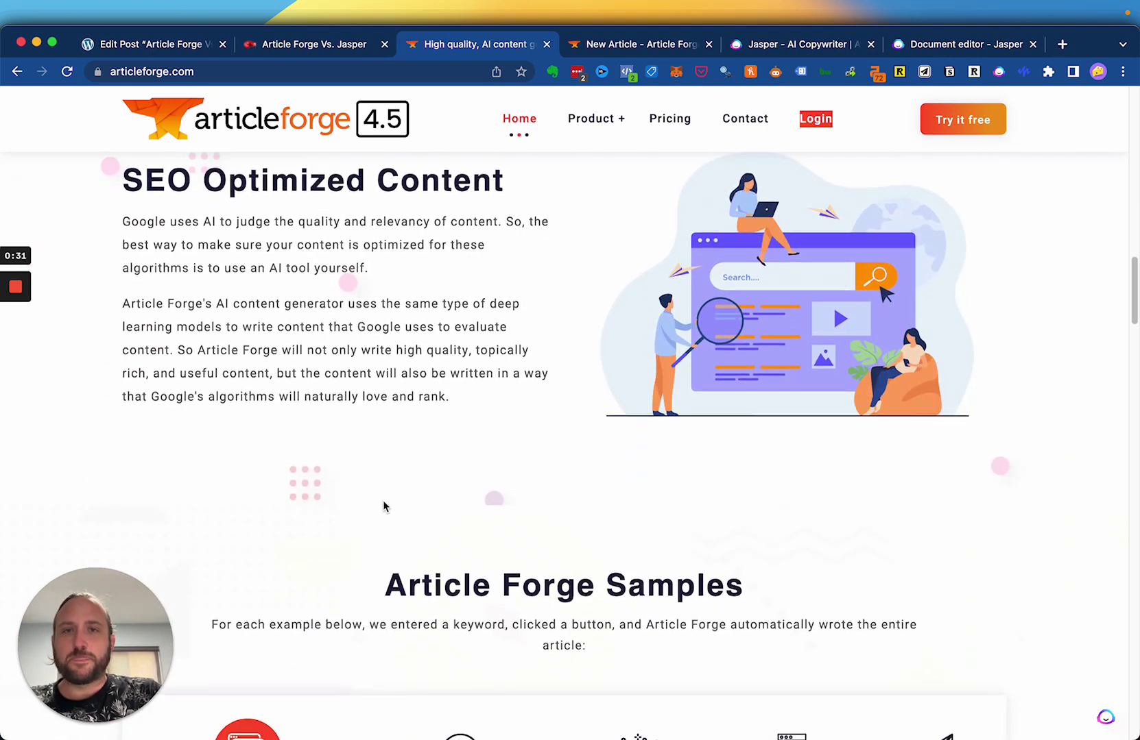
pyautogui.scroll(3, 405, 375)
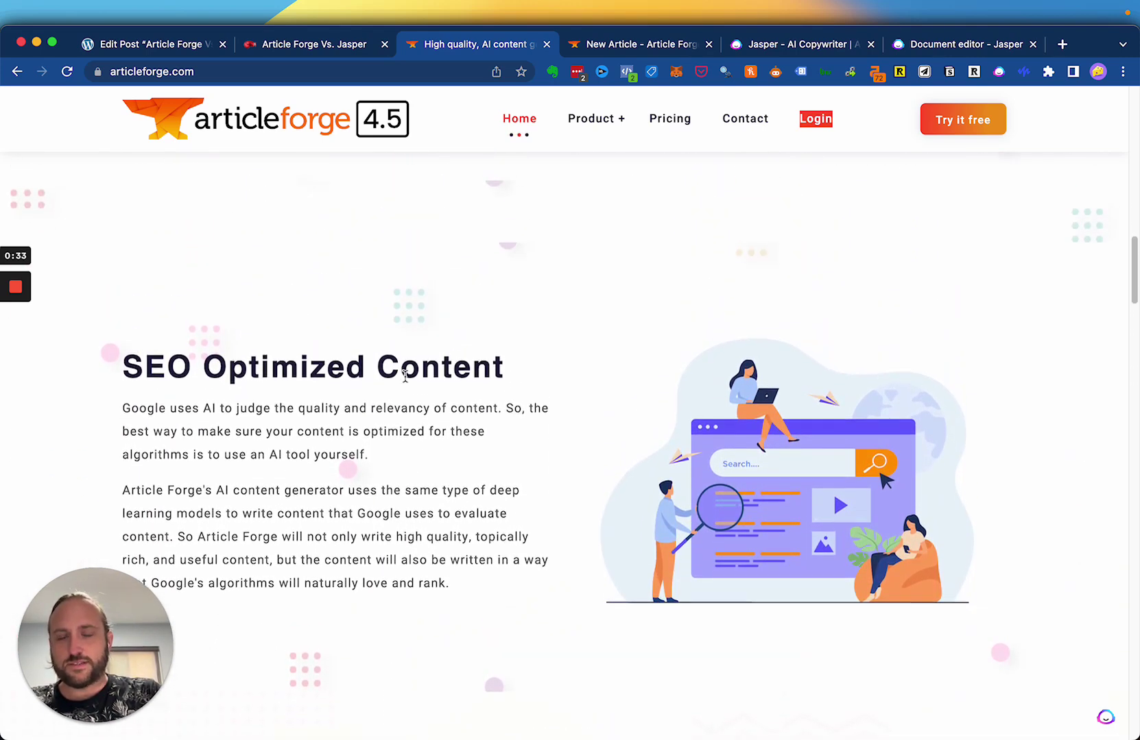
pyautogui.click(587, 44)
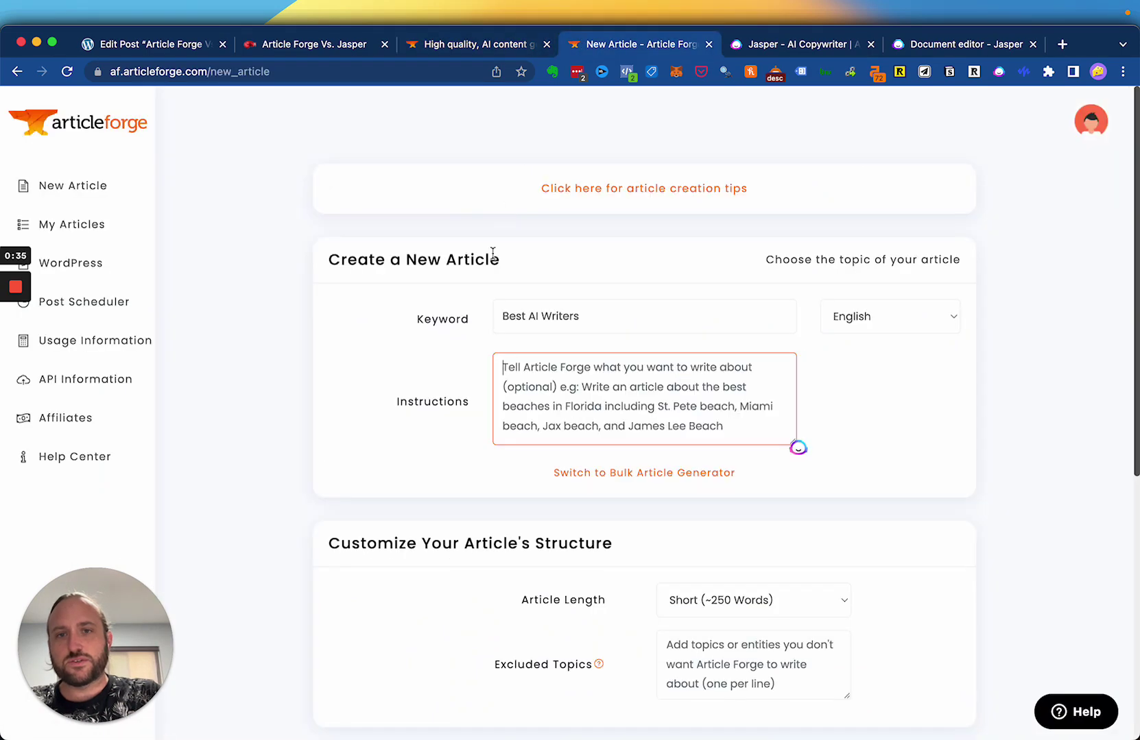
# Scroll the Best AI Writers form to its structure options and open the Article Length choices
pyautogui.scroll(-1, 285, 288)
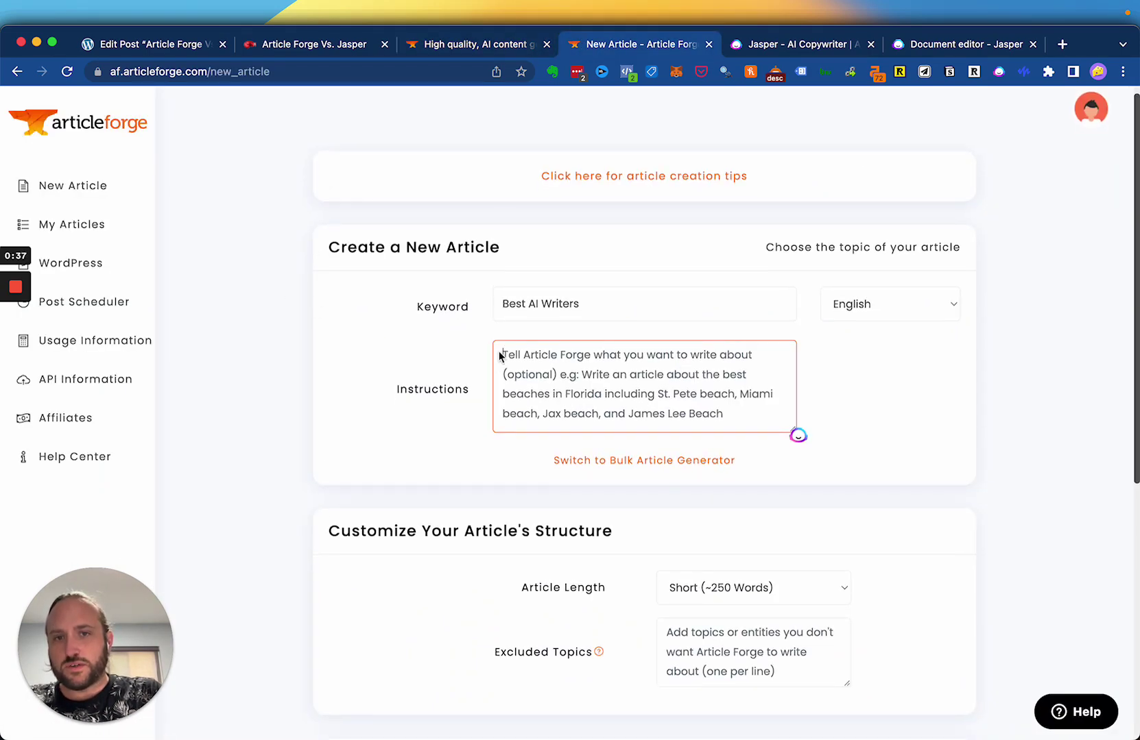
pyautogui.scroll(-4, 338, 376)
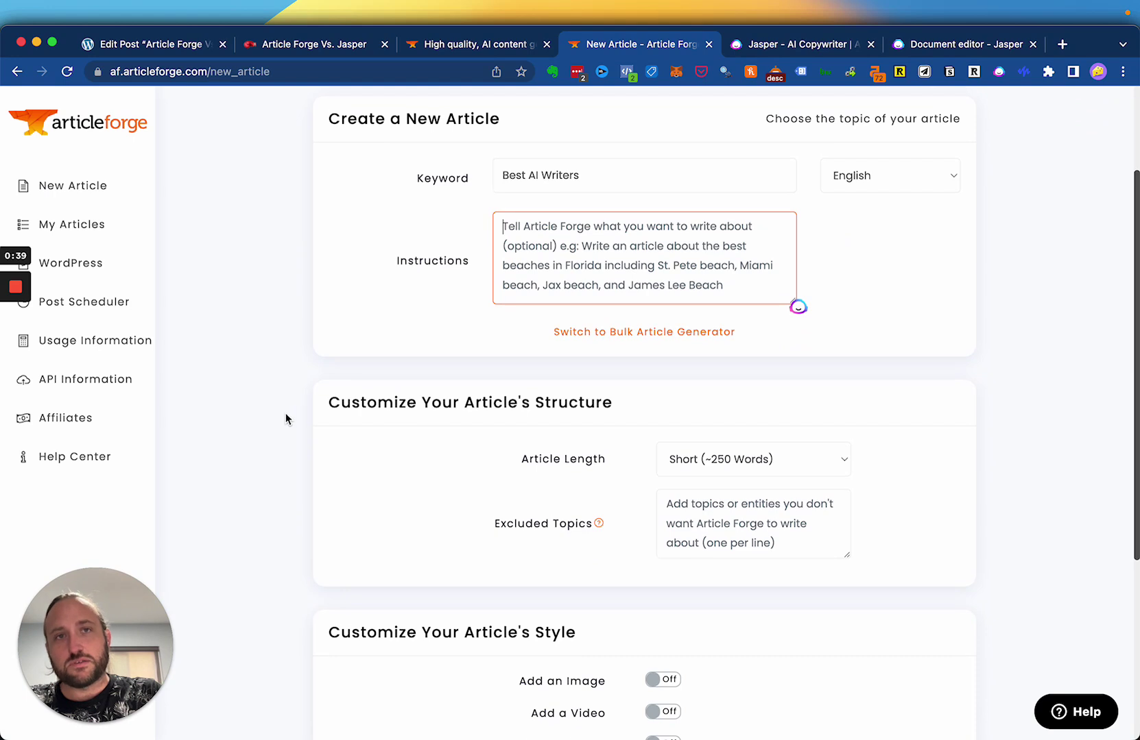
pyautogui.scroll(-2, 286, 419)
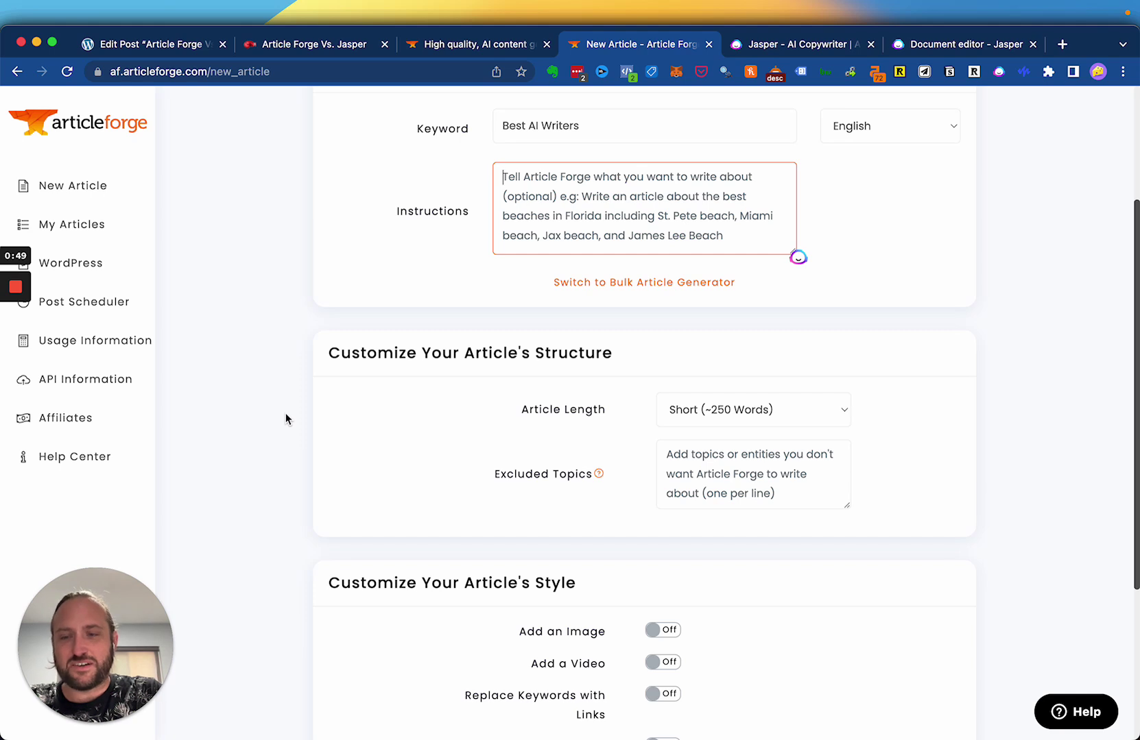
pyautogui.scroll(5, 285, 413)
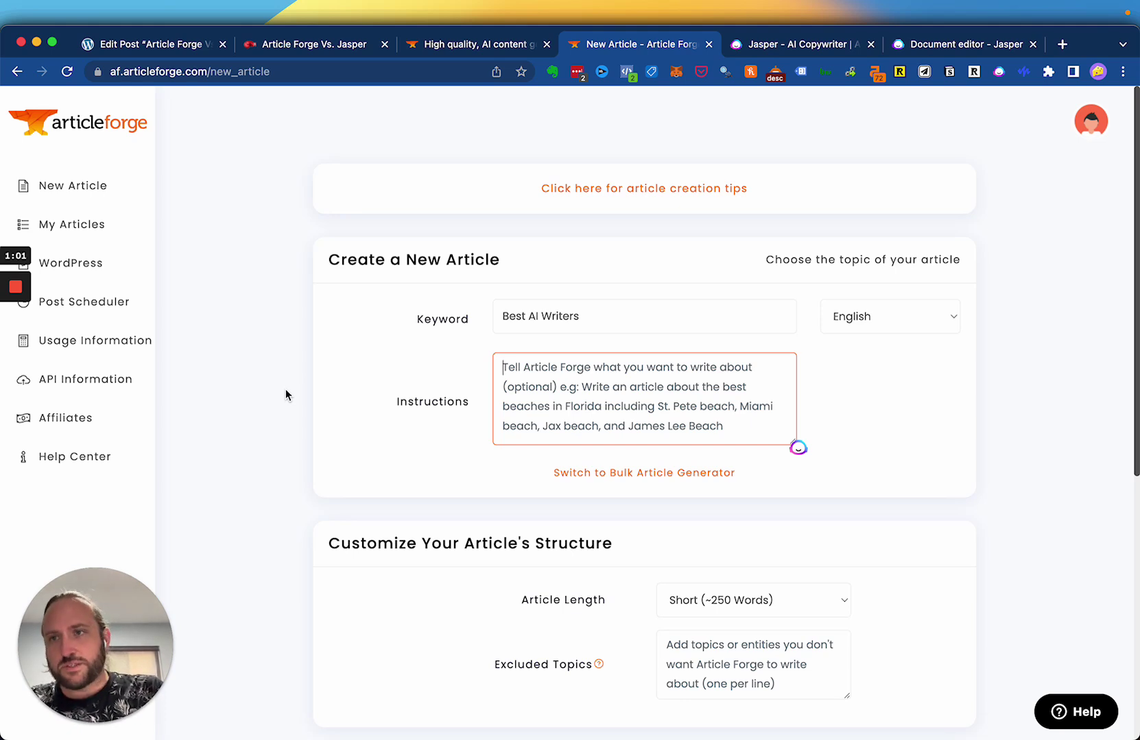
pyautogui.scroll(-5, 286, 472)
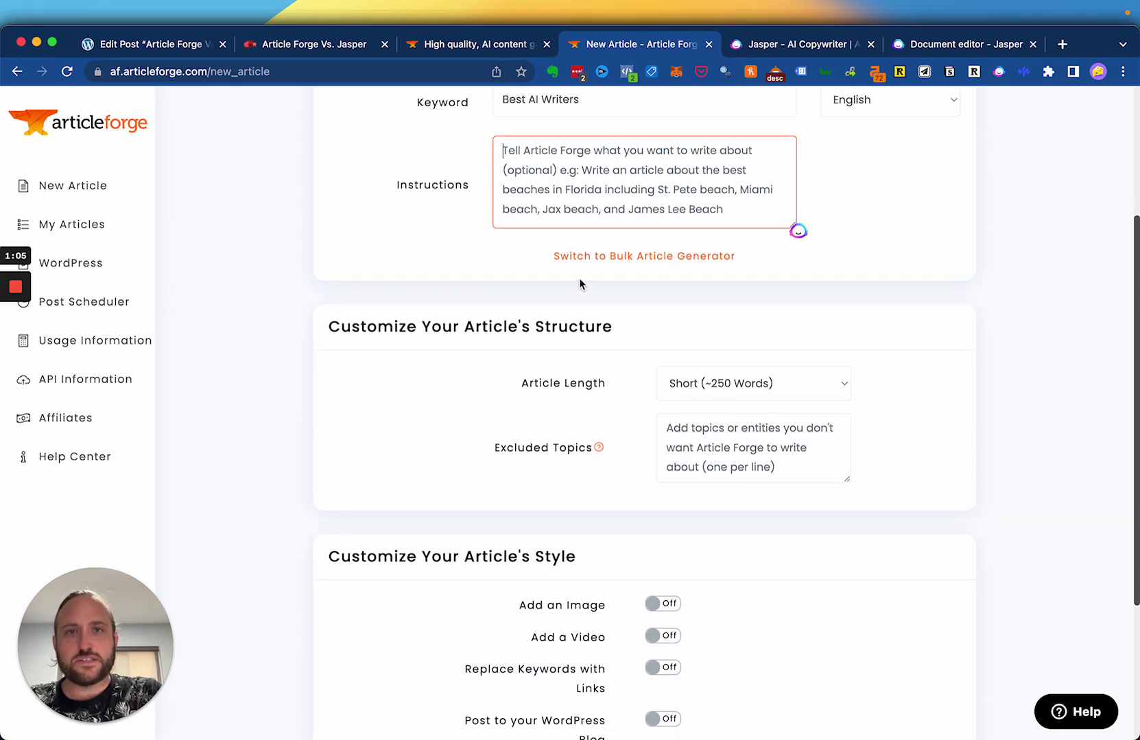
pyautogui.scroll(3, 579, 278)
pyautogui.scroll(2, 410, 228)
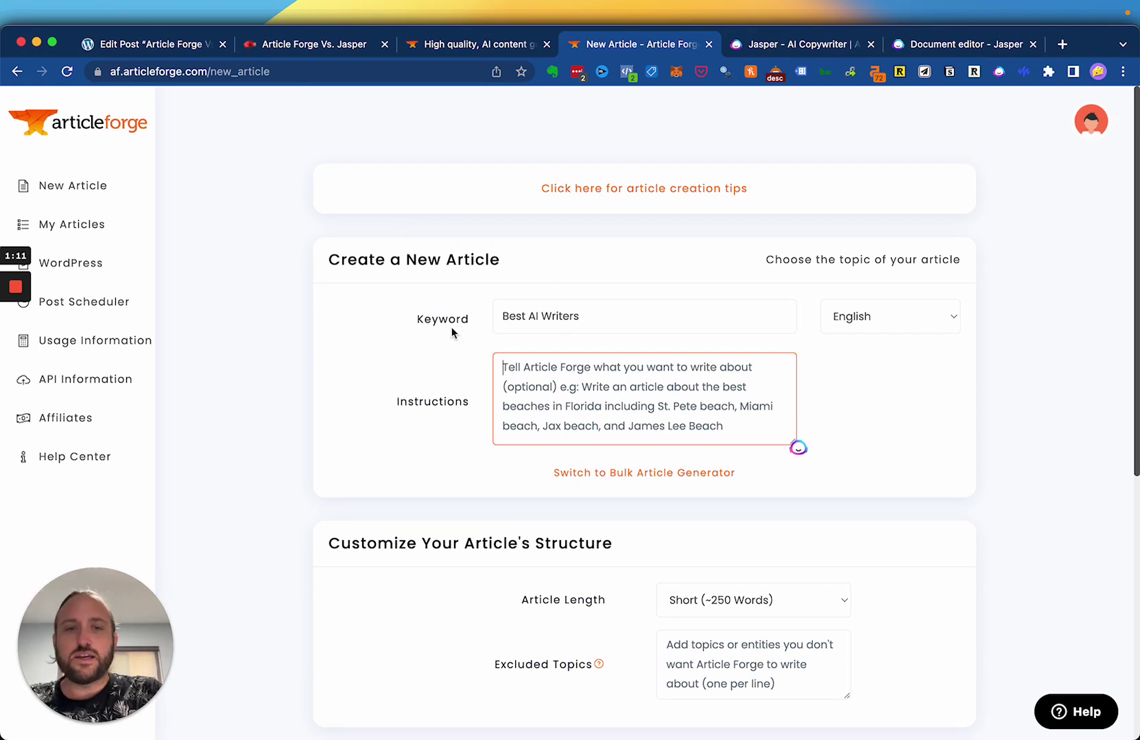
pyautogui.scroll(-6, 452, 333)
pyautogui.click(740, 164)
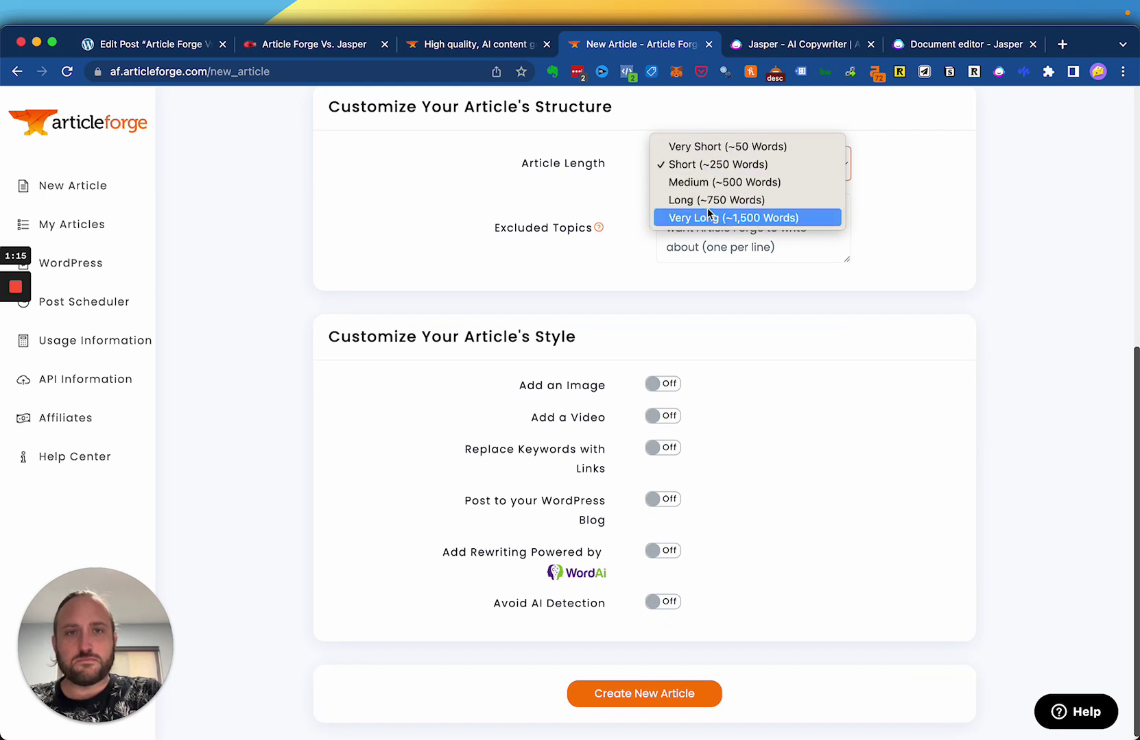
# Leave Article Length at Short (~250 Words), then move on to the Jasper homepage at jasper.ai
pyautogui.click(568, 257)
pyautogui.scroll(-1, 390, 305)
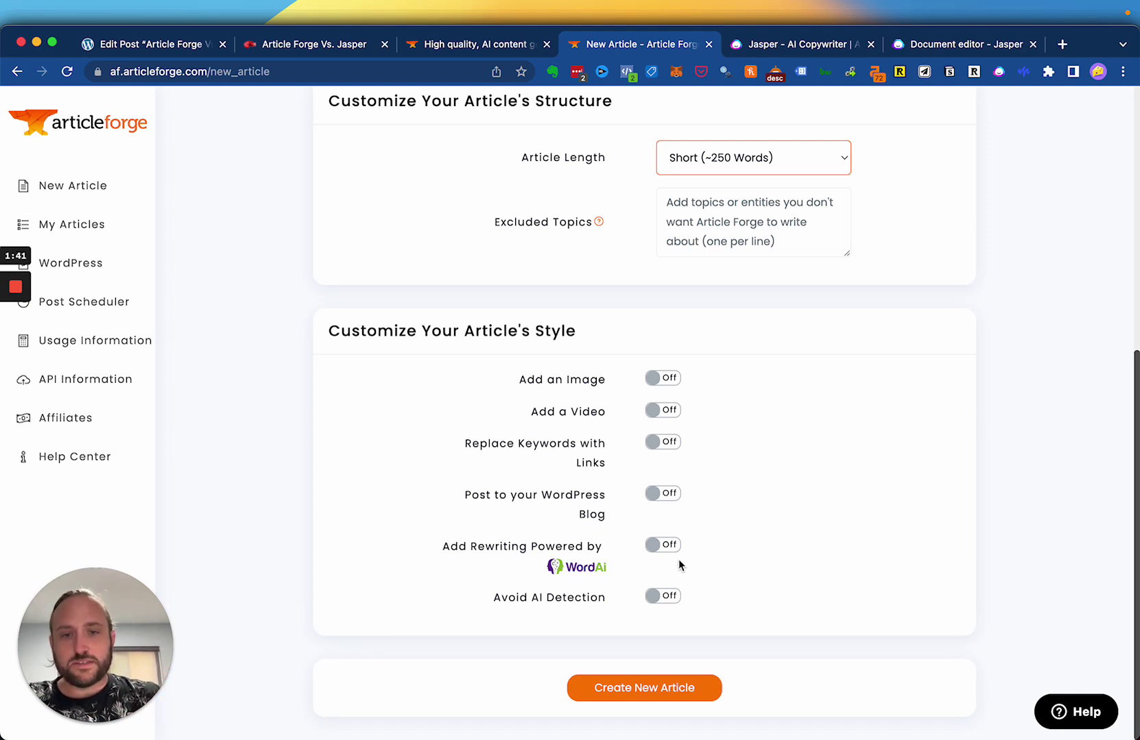
pyautogui.scroll(-1, 572, 579)
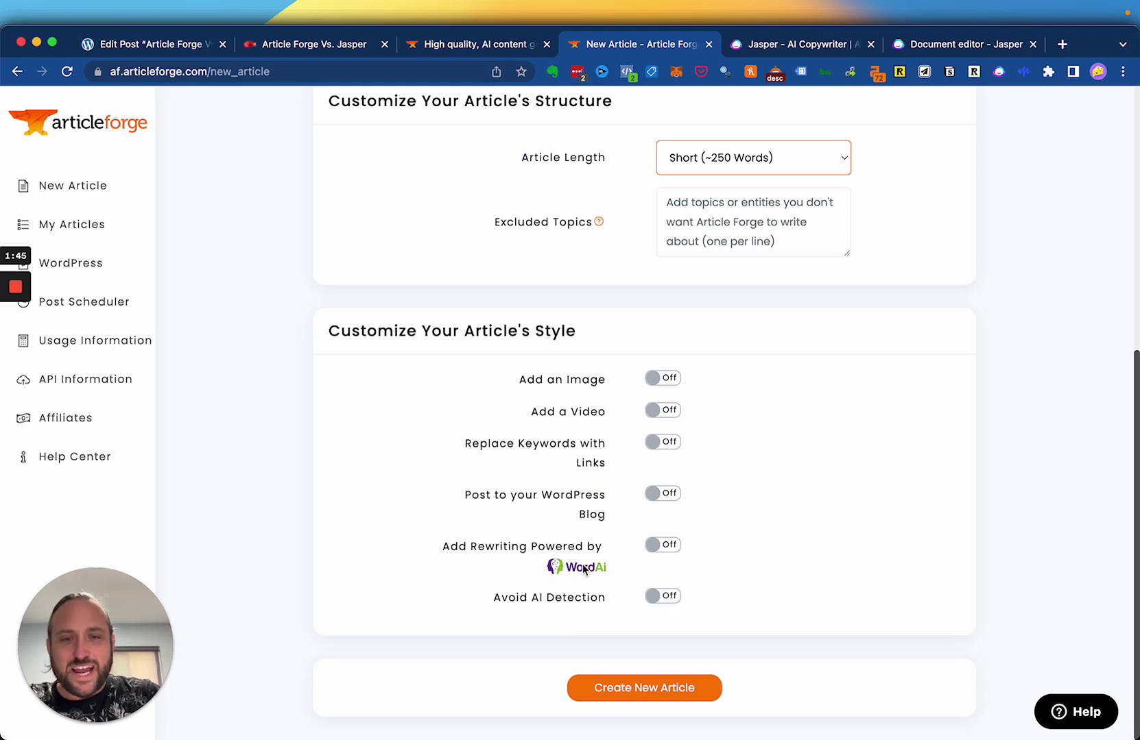
pyautogui.scroll(1, 547, 532)
pyautogui.scroll(8, 528, 483)
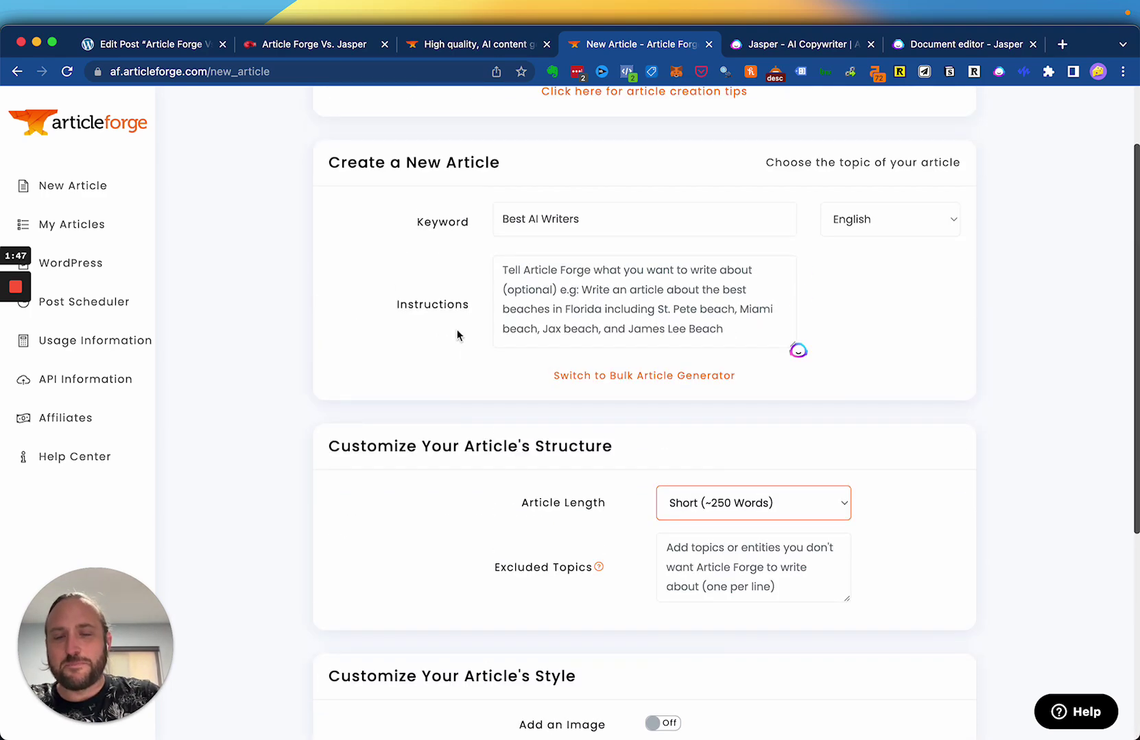
pyautogui.click(254, 268)
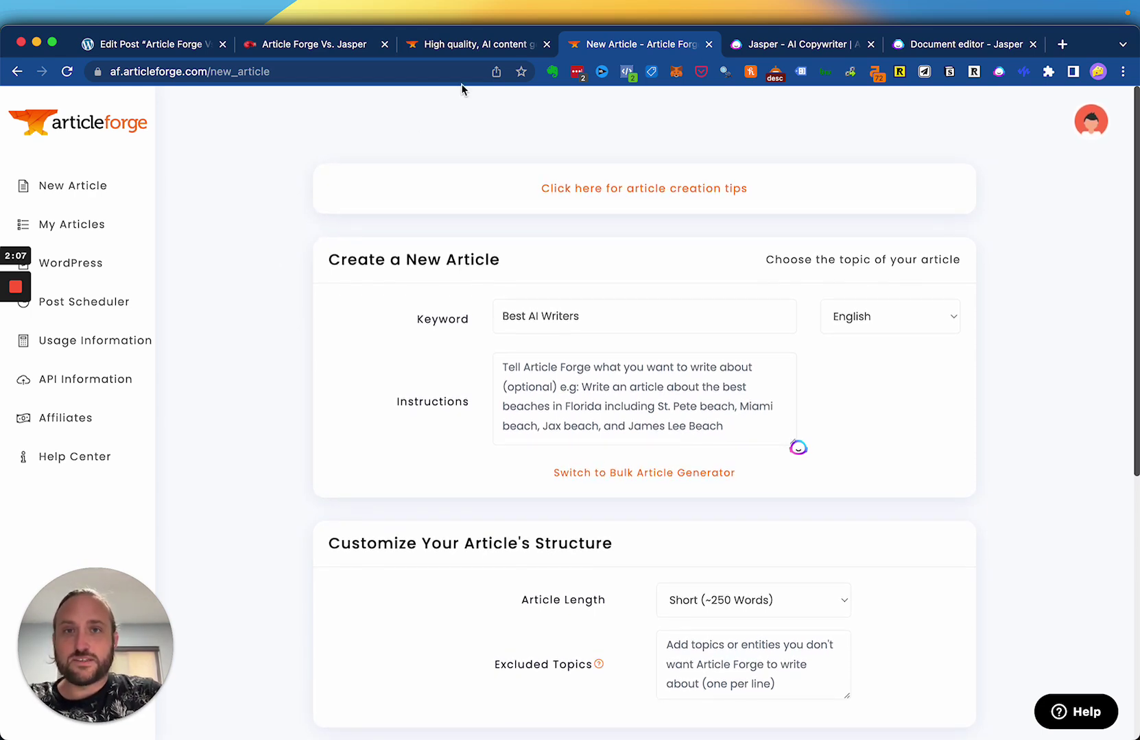
pyautogui.click(474, 45)
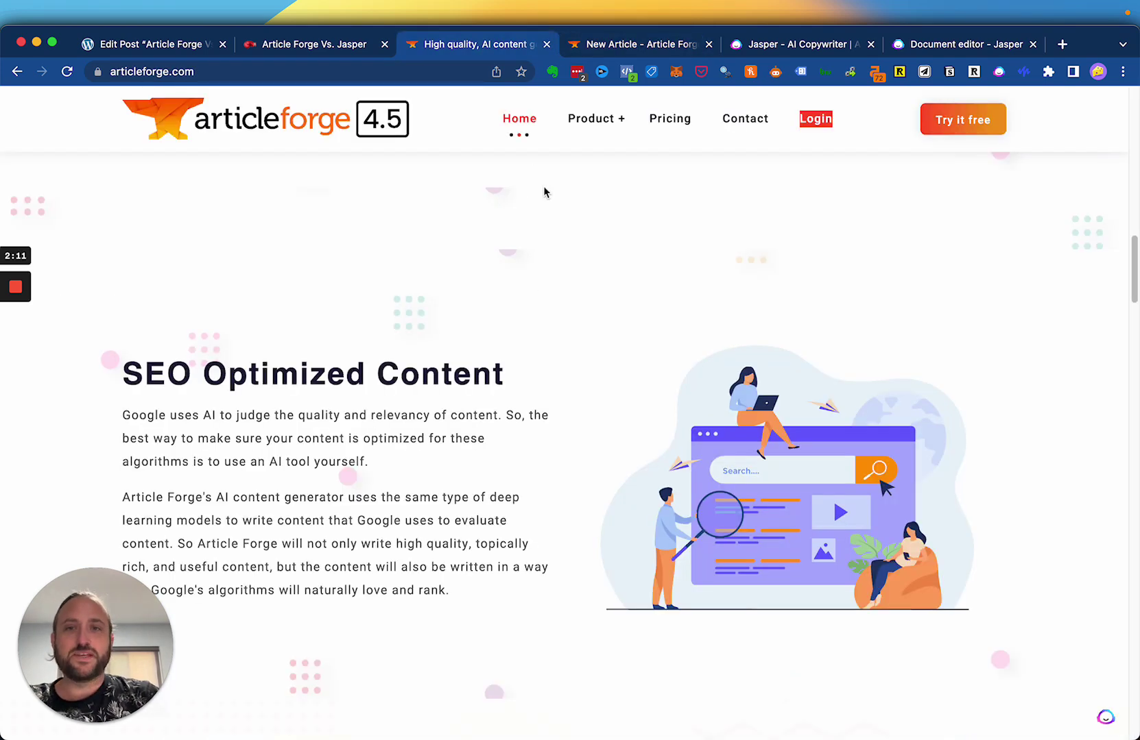
pyautogui.click(781, 44)
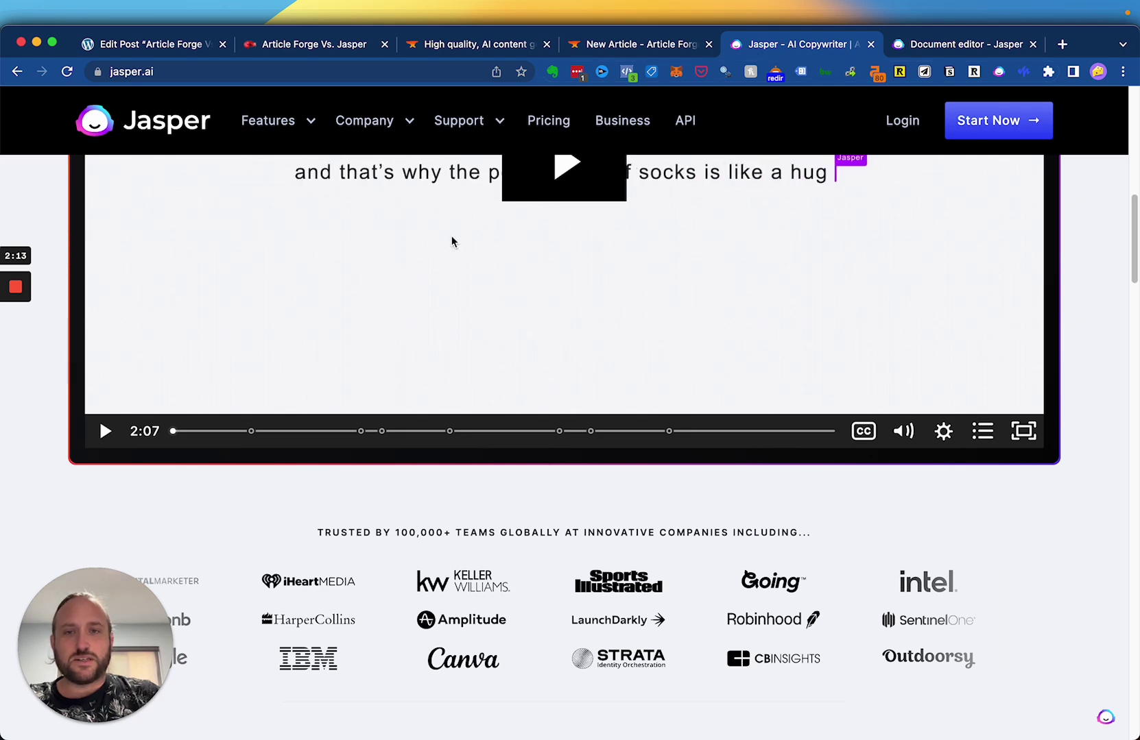
# Compare the Jasper homepage with the Article Forge form, then go to Jasper's document editor
pyautogui.scroll(10, 451, 241)
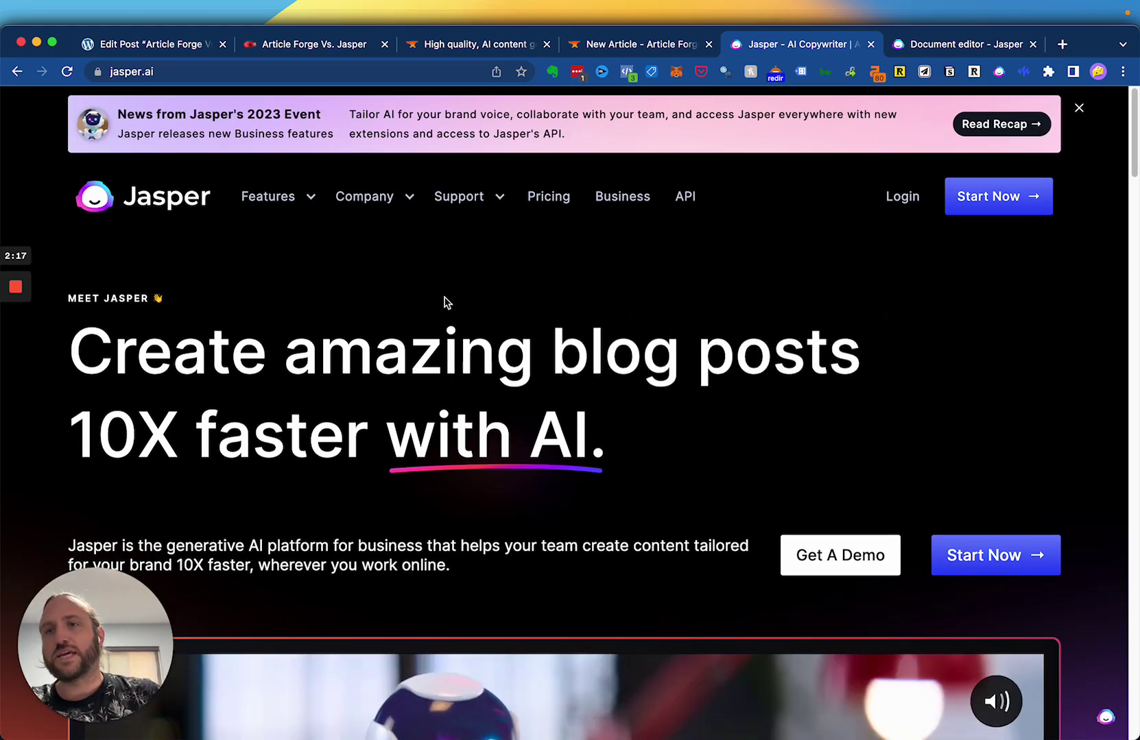
pyautogui.scroll(-2, 473, 351)
pyautogui.scroll(2, 473, 351)
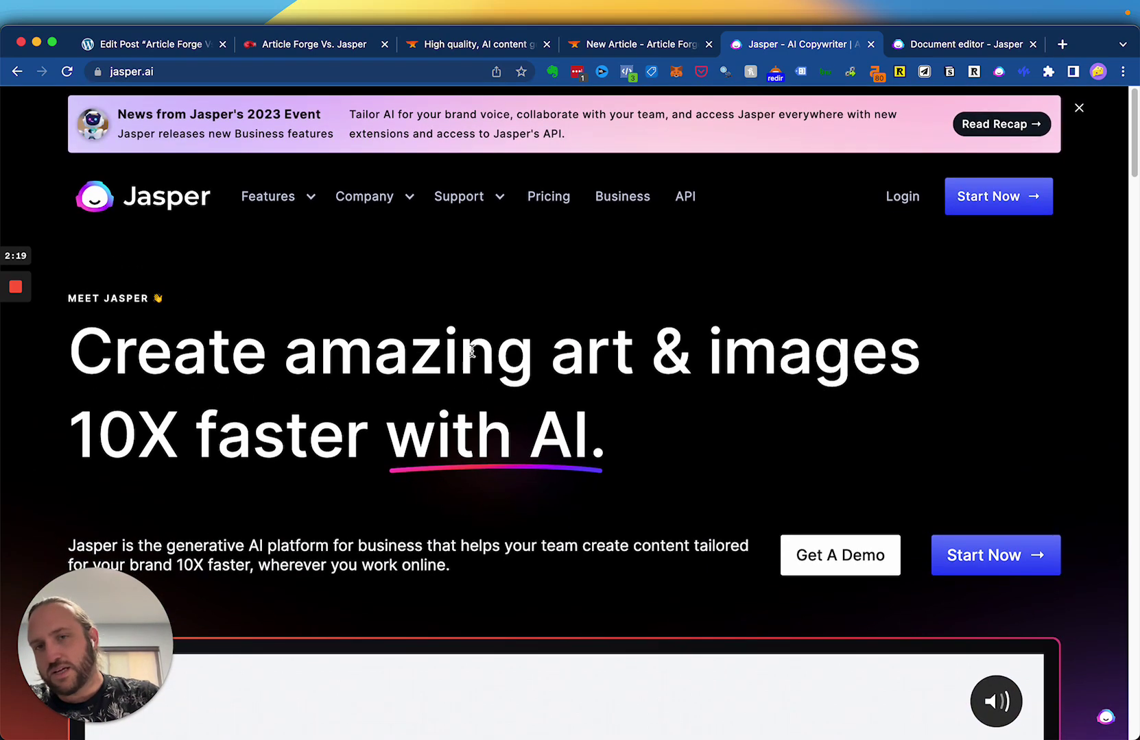
pyautogui.hotkey('ctrl', 'shift', 'Tab')
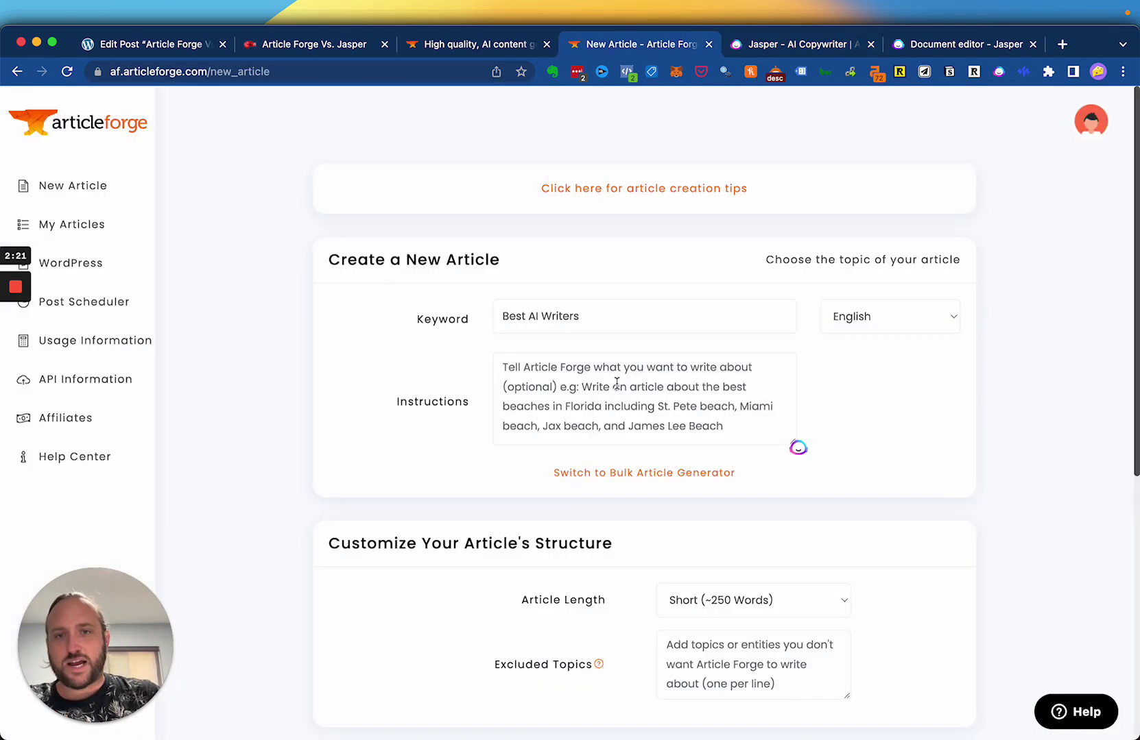
pyautogui.scroll(-1, 617, 383)
pyautogui.scroll(2, 616, 370)
pyautogui.click(848, 45)
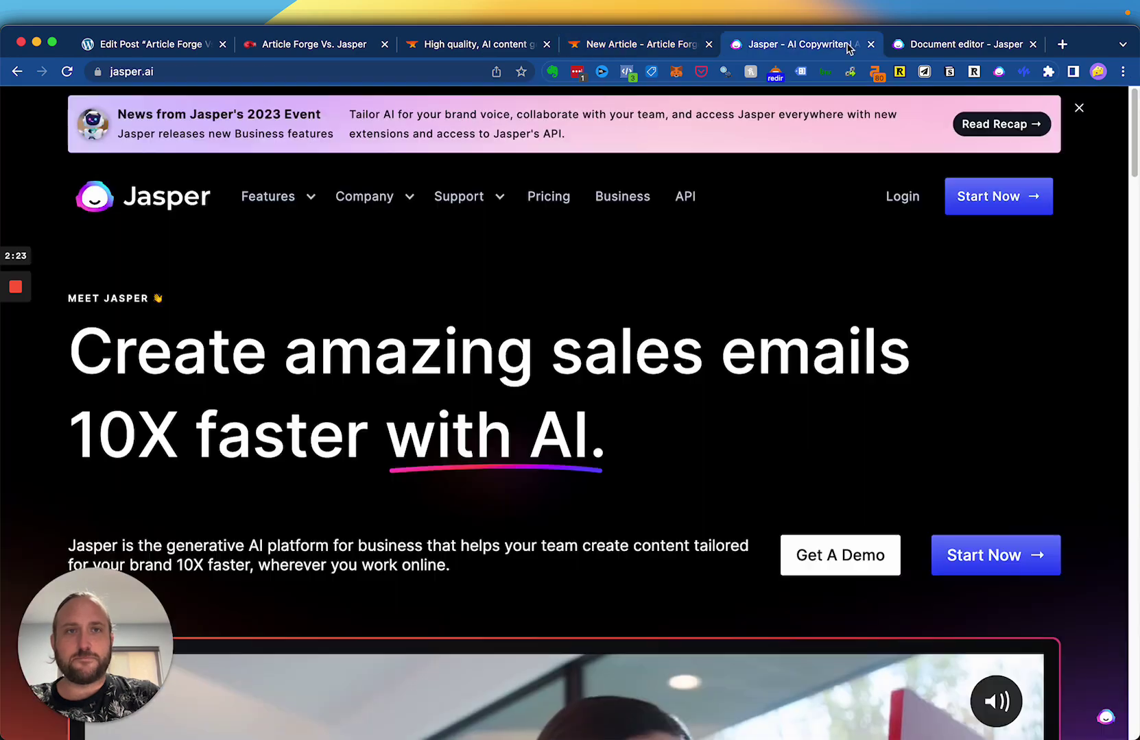
# In the empty Untitled Jasper document, type the command 'Write a paragraph about AI Writers'
pyautogui.click(932, 47)
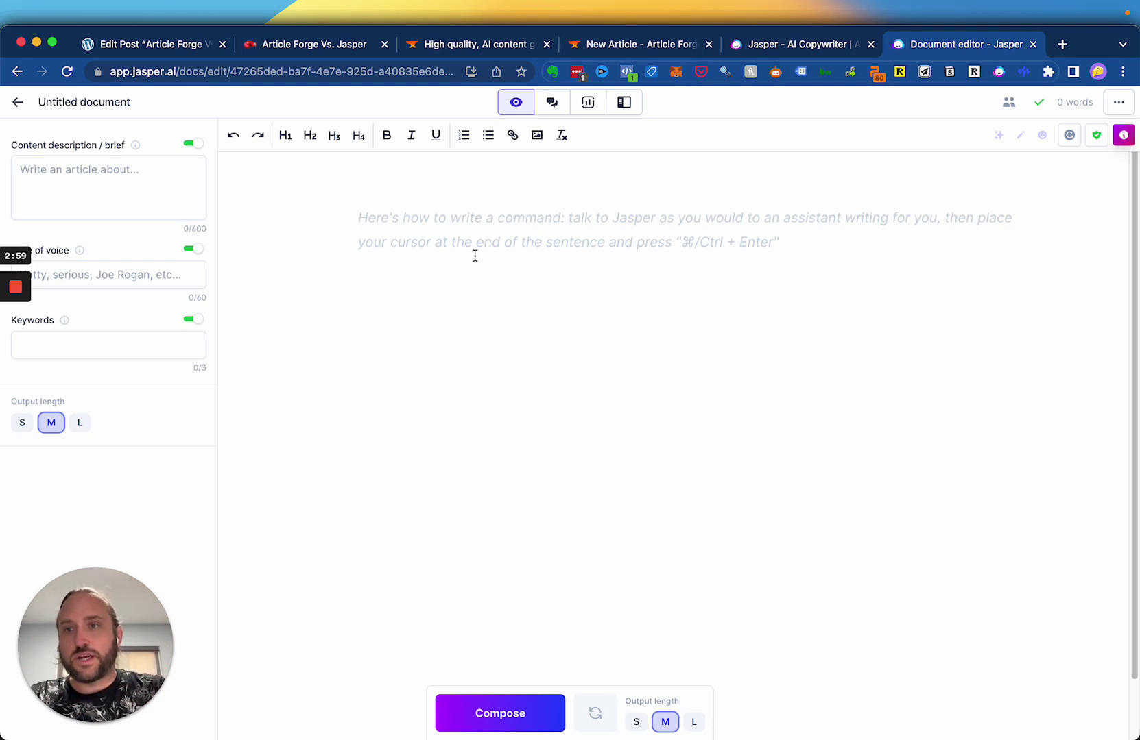
pyautogui.write('Write ')
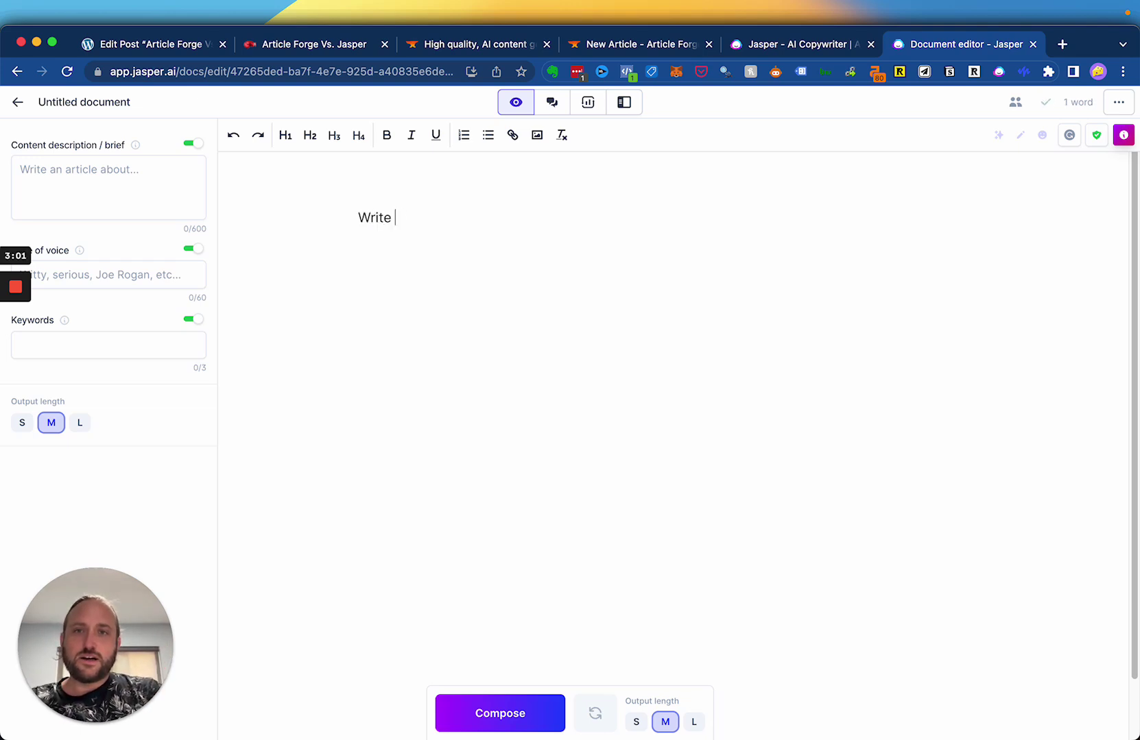
pyautogui.write('a paragraph ')
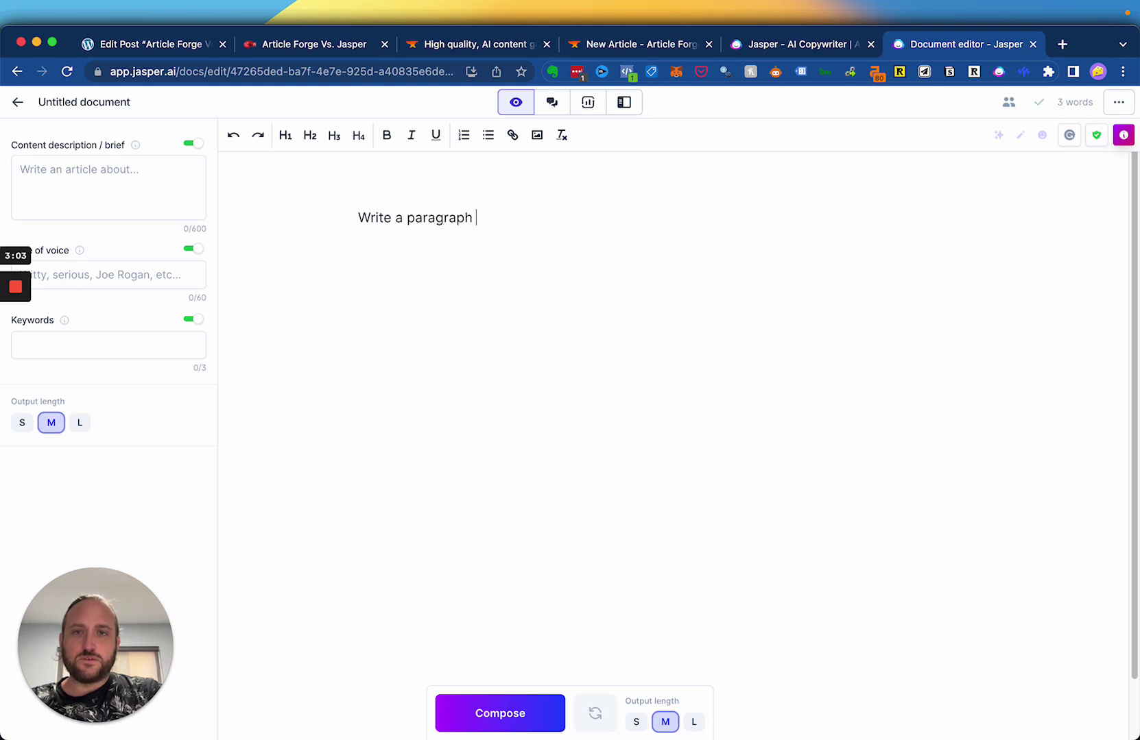
pyautogui.write('about AI Writers')
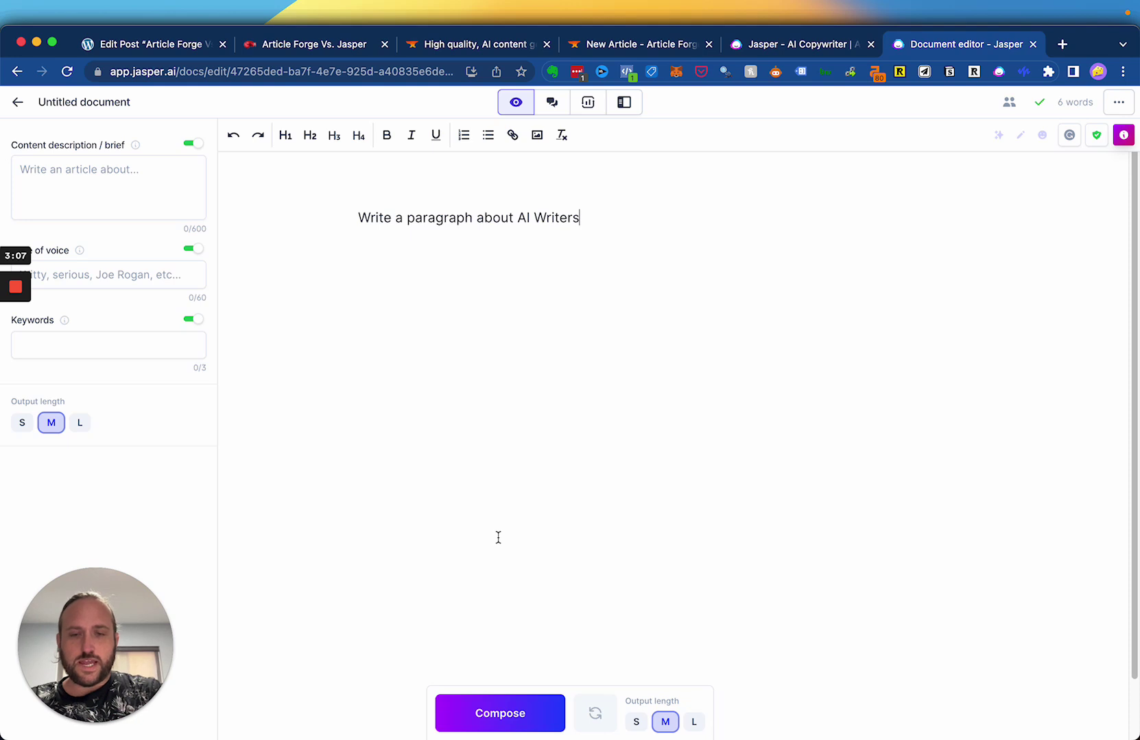
# Compose the AI Writers paragraph, trim the trailing 'This' so it ends at 'meaning.', and return to Documents
pyautogui.click(486, 703)
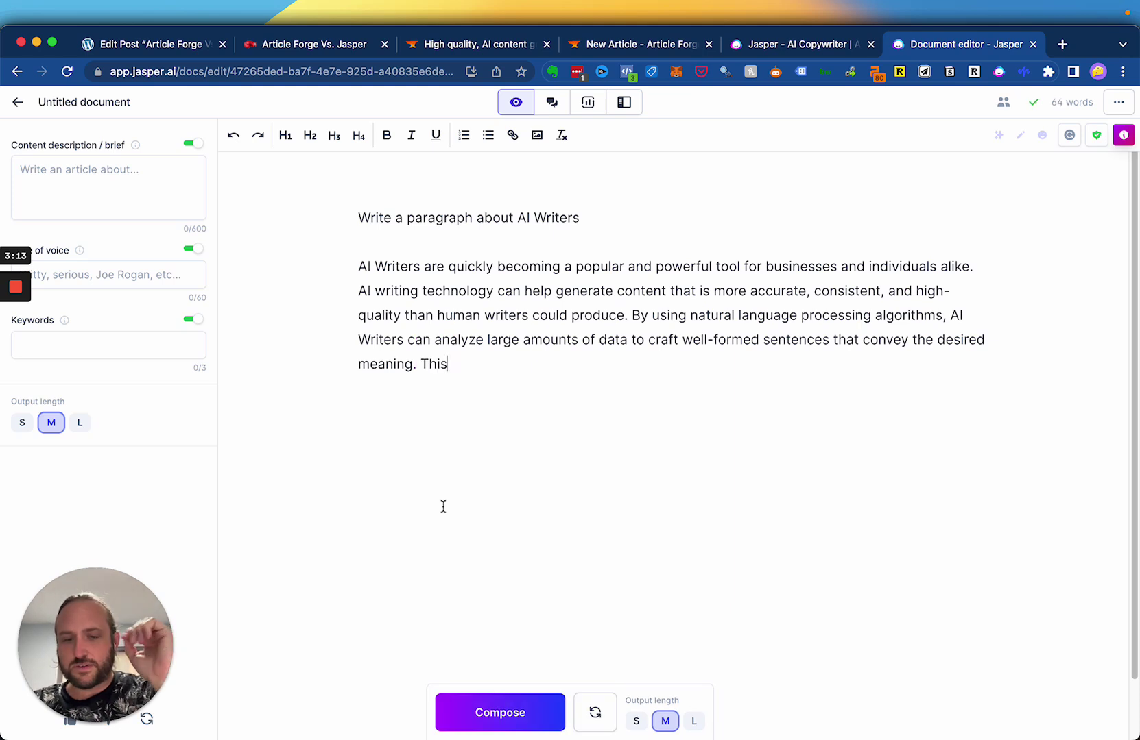
pyautogui.press('BackSpace')
pyautogui.press('BackSpace')
pyautogui.press('BackSpace')
pyautogui.press('BackSpace')
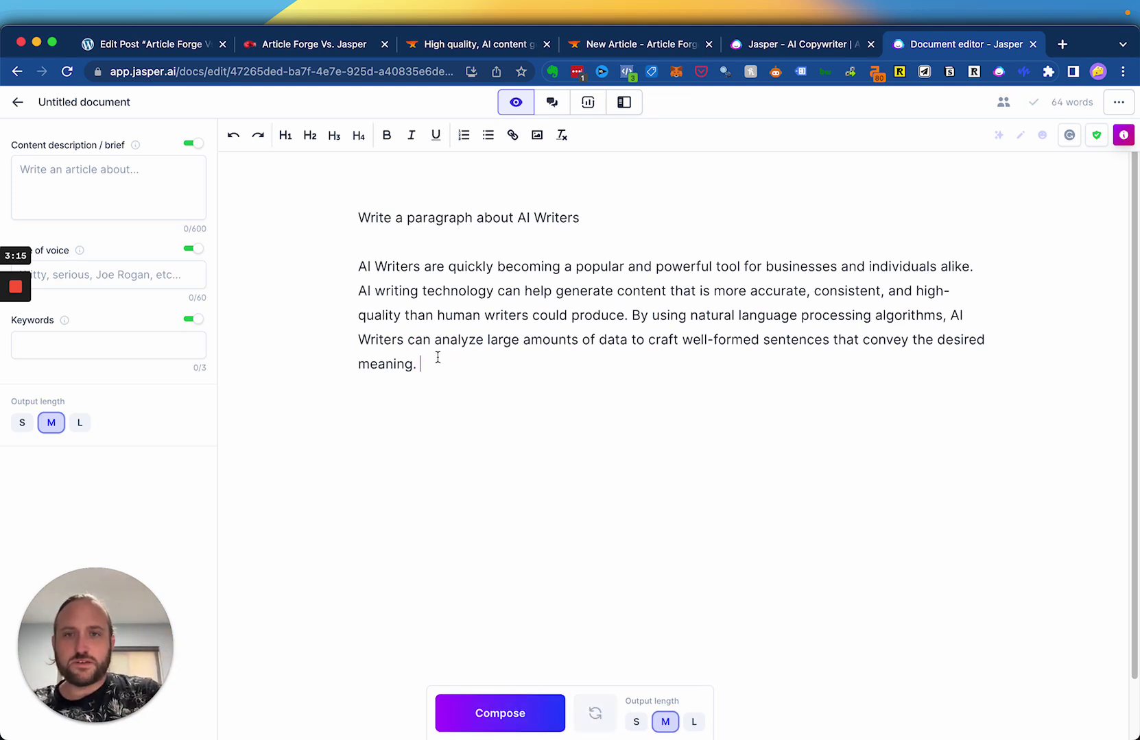
pyautogui.moveTo(426, 368); pyautogui.dragTo(348, 265)
pyautogui.click(459, 340)
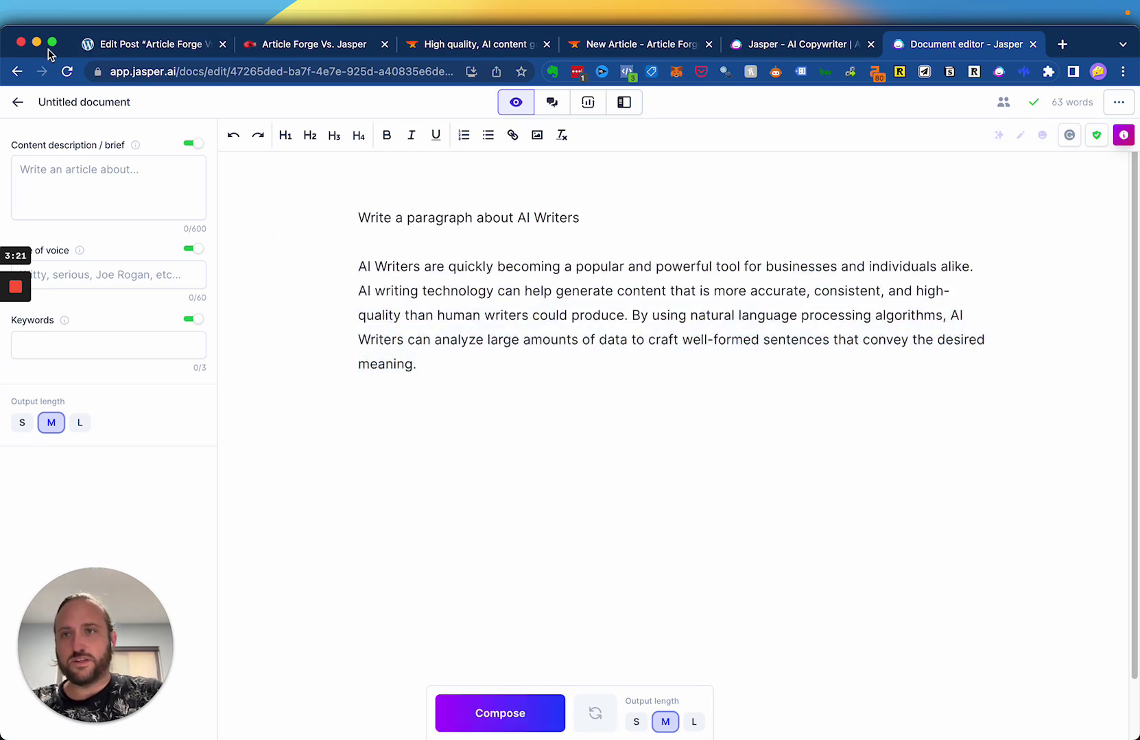
pyautogui.click(17, 102)
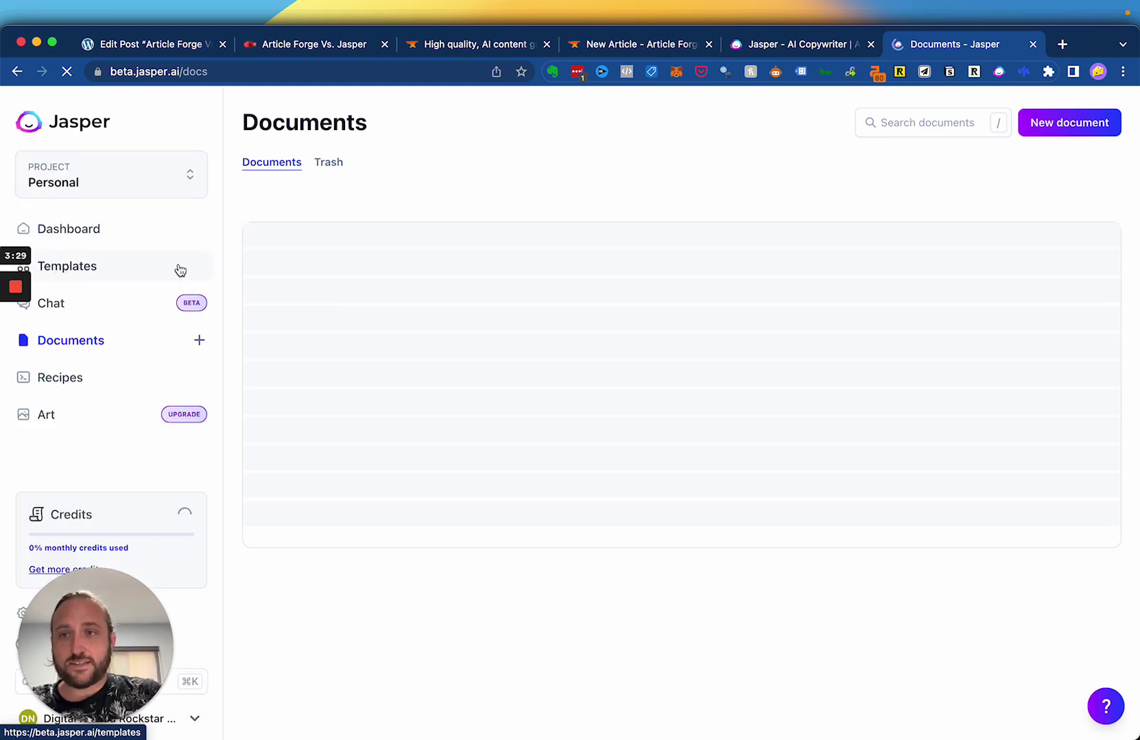
# Browse Jasper's template cards, such as Content Summarizer, AIDA Framework and Amazon Product Description
pyautogui.click(180, 266)
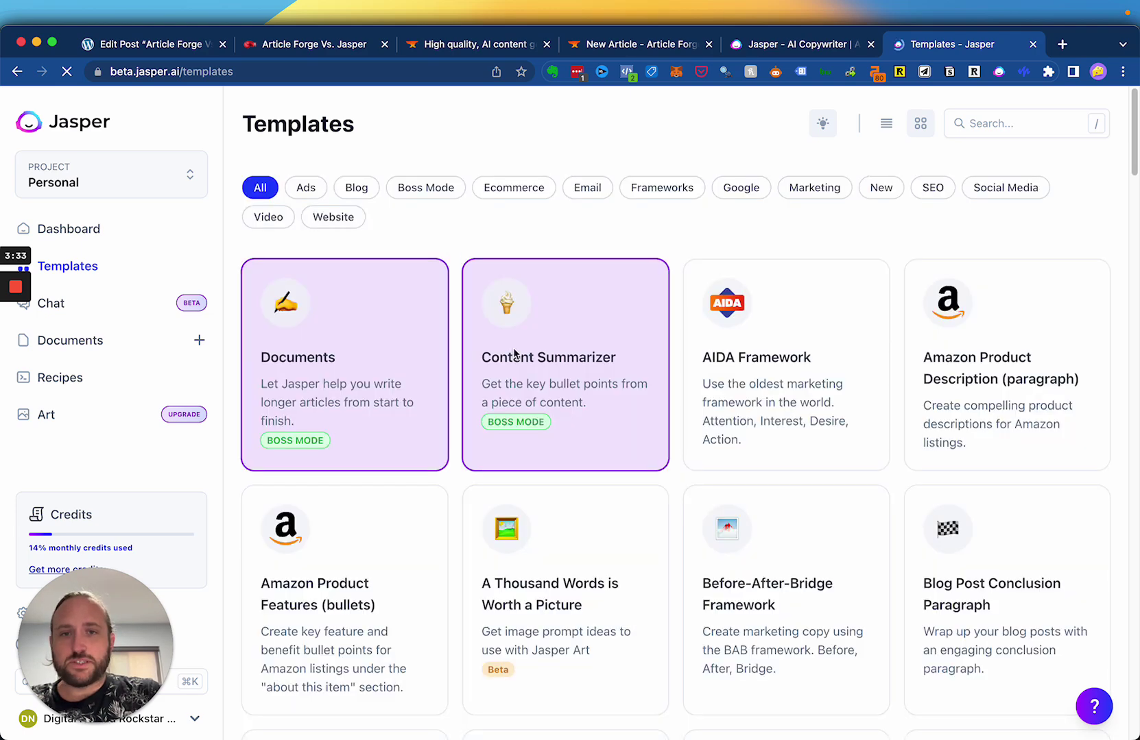
pyautogui.scroll(-2, 556, 358)
pyautogui.scroll(-2, 561, 360)
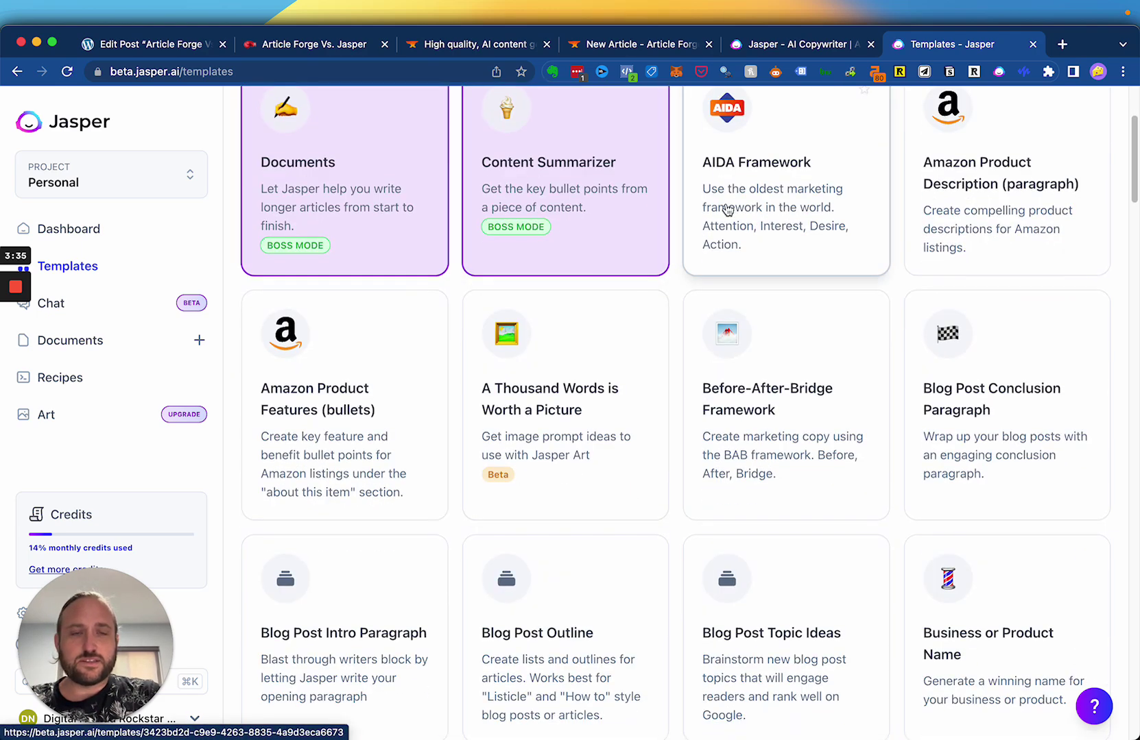
pyautogui.scroll(4, 700, 211)
pyautogui.scroll(-2, 674, 247)
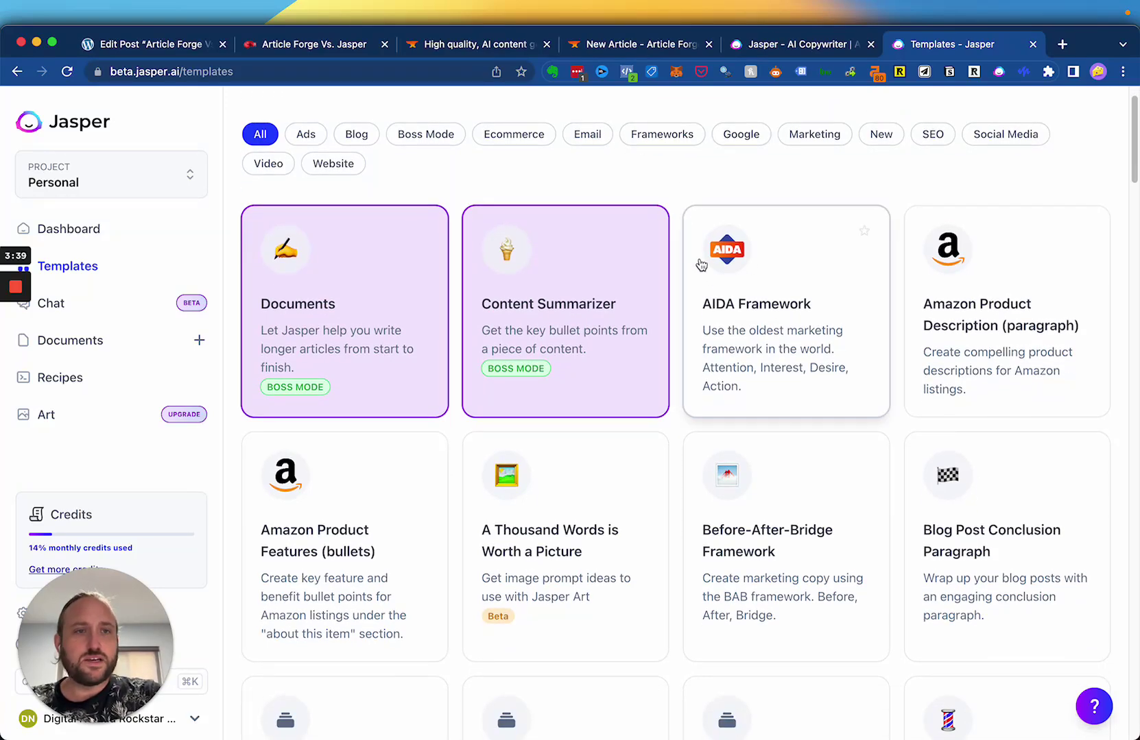
pyautogui.scroll(-3, 700, 263)
pyautogui.scroll(-3, 672, 271)
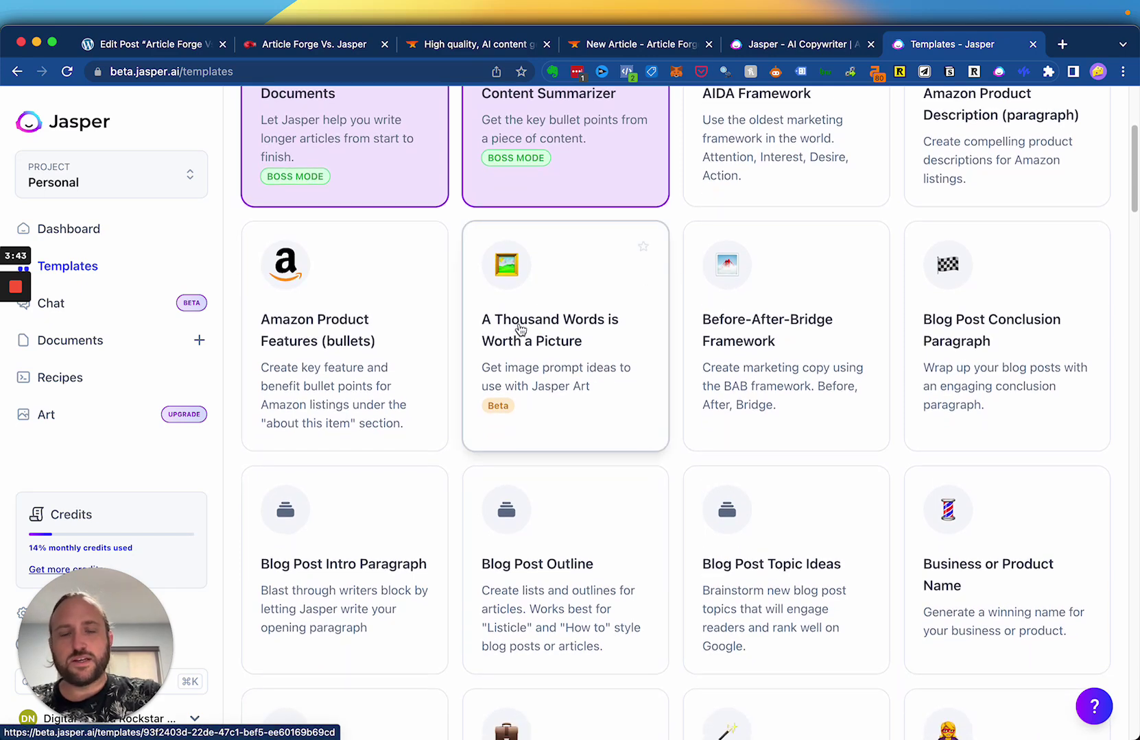
pyautogui.scroll(-3, 519, 328)
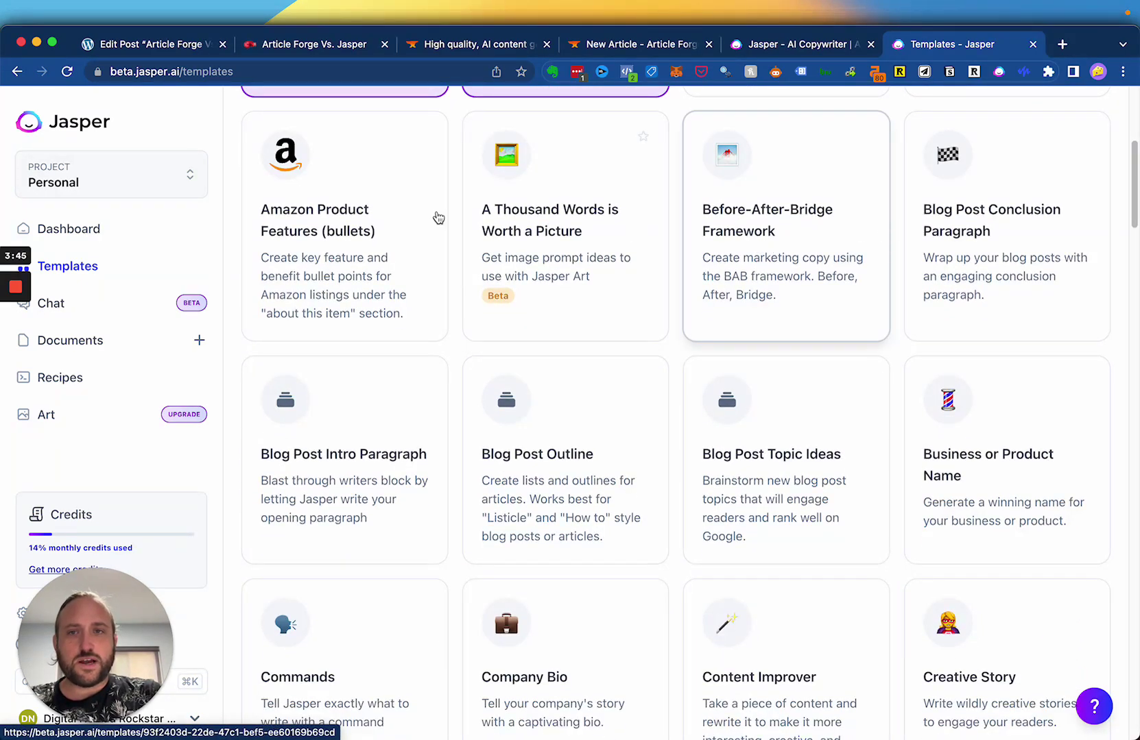
pyautogui.scroll(-10, 382, 302)
pyautogui.scroll(-9, 384, 314)
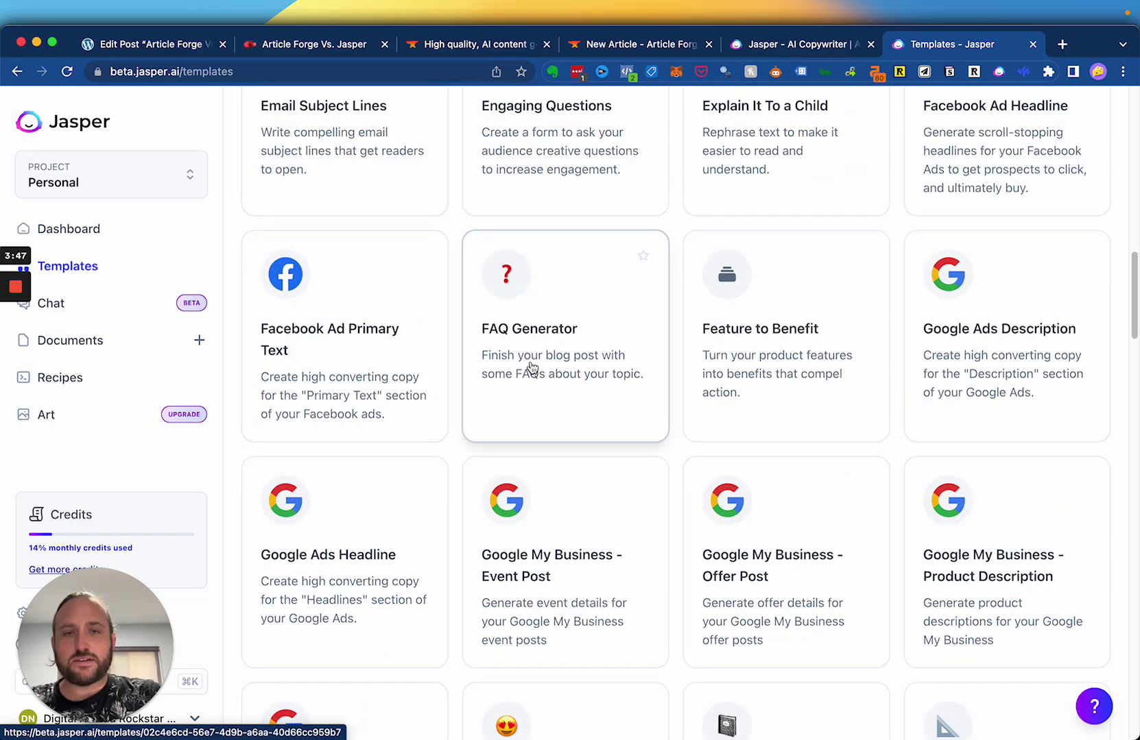
pyautogui.scroll(-5, 529, 371)
pyautogui.scroll(-8, 634, 446)
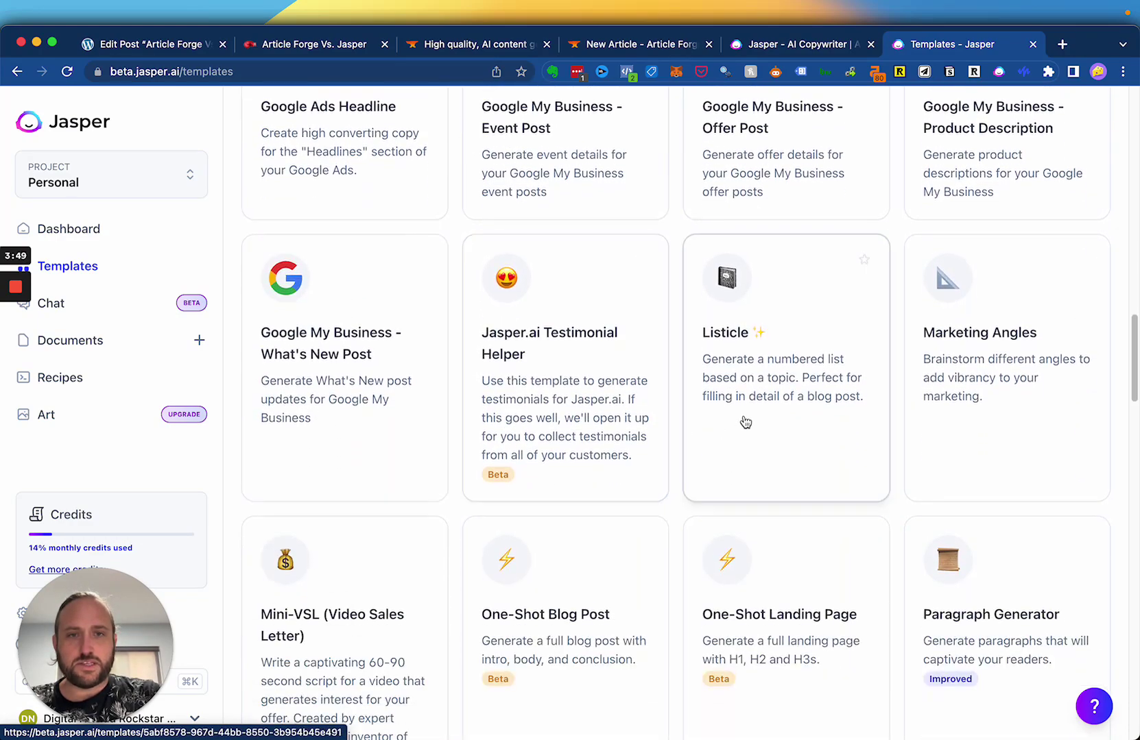
pyautogui.scroll(-11, 618, 432)
pyautogui.scroll(-10, 374, 427)
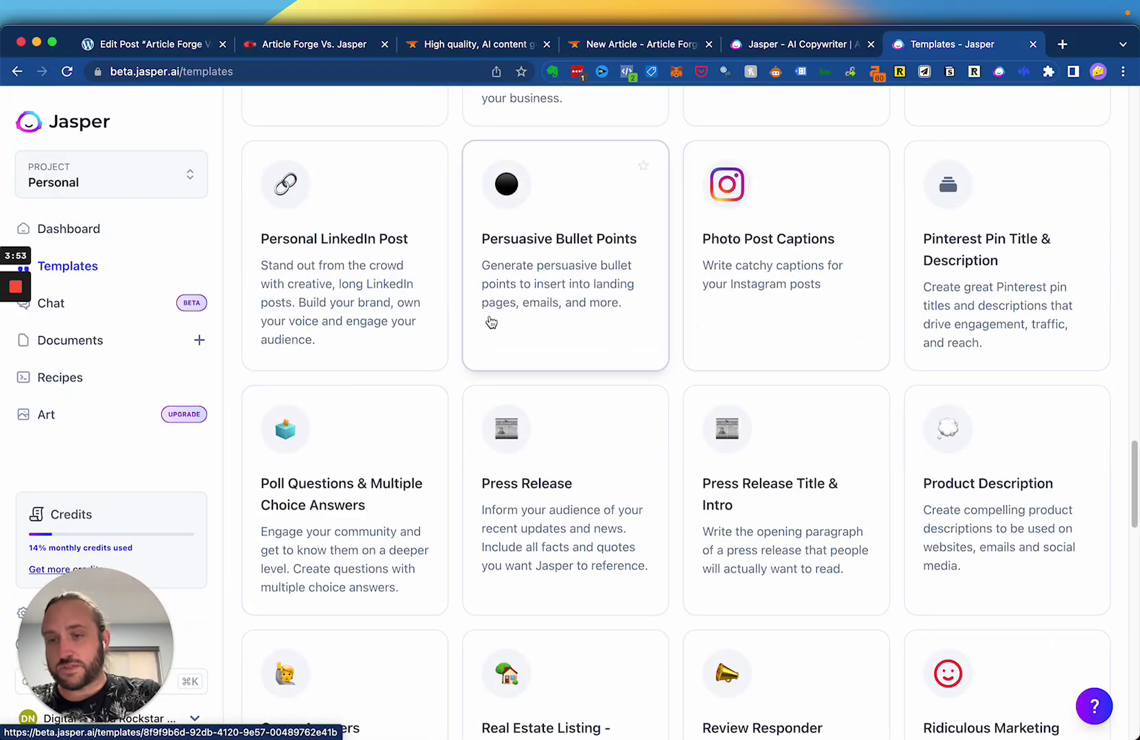
pyautogui.scroll(-7, 489, 326)
pyautogui.scroll(-9, 438, 364)
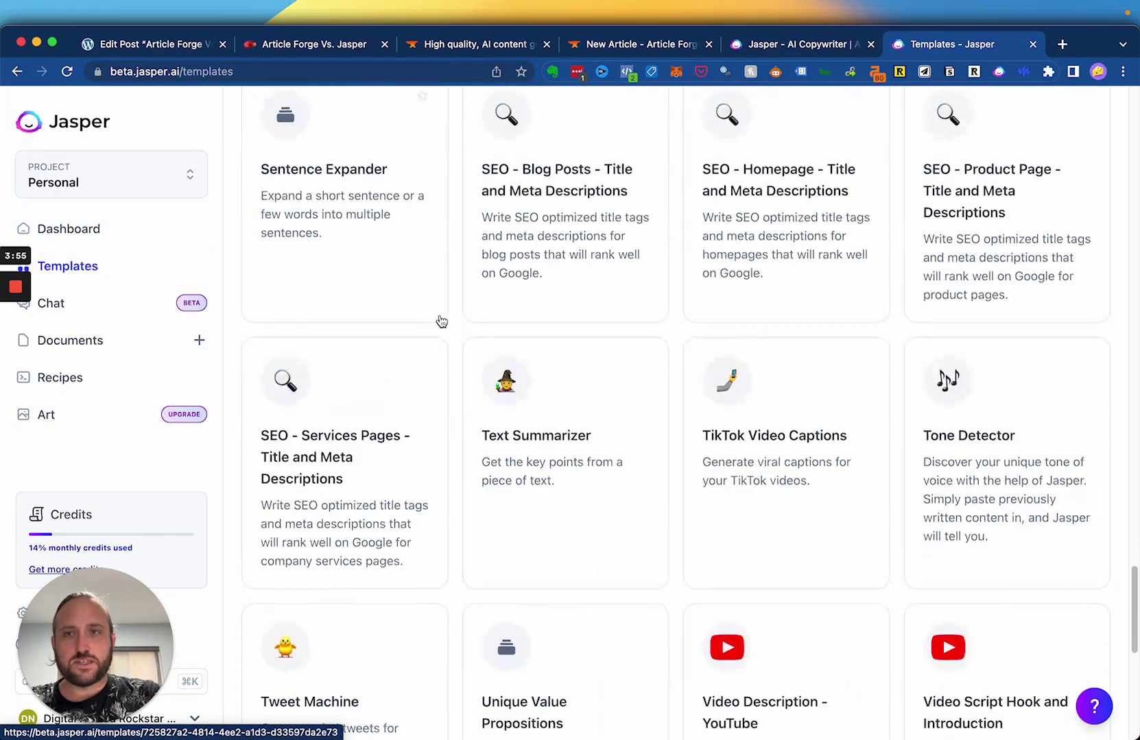
pyautogui.scroll(20, 437, 309)
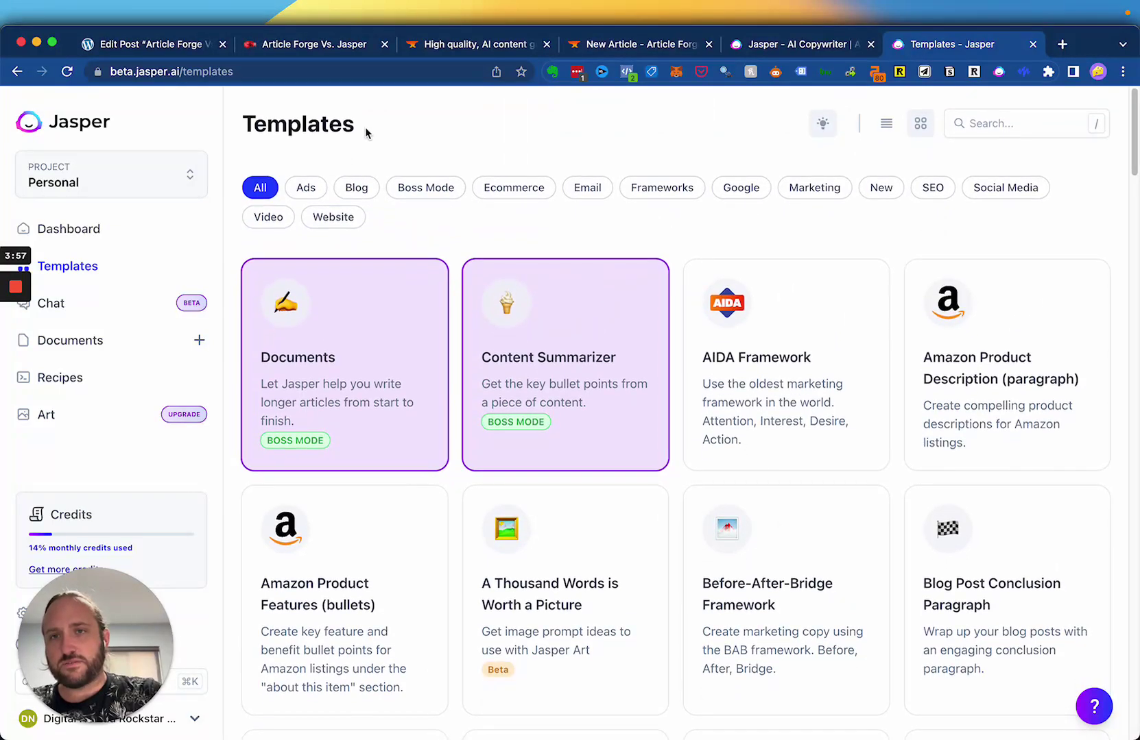
# In the WordPress post, open Jasper's command prompt on the empty block after the Writing Quality paragraph
pyautogui.click(155, 50)
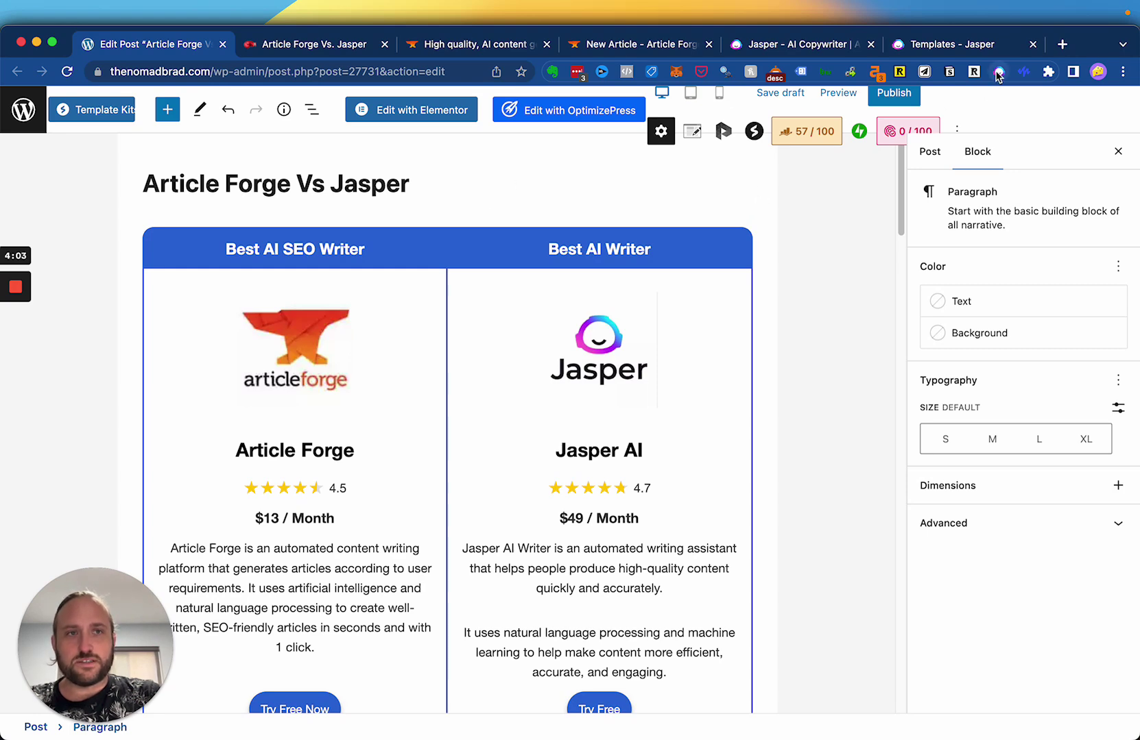
pyautogui.scroll(-10, 402, 438)
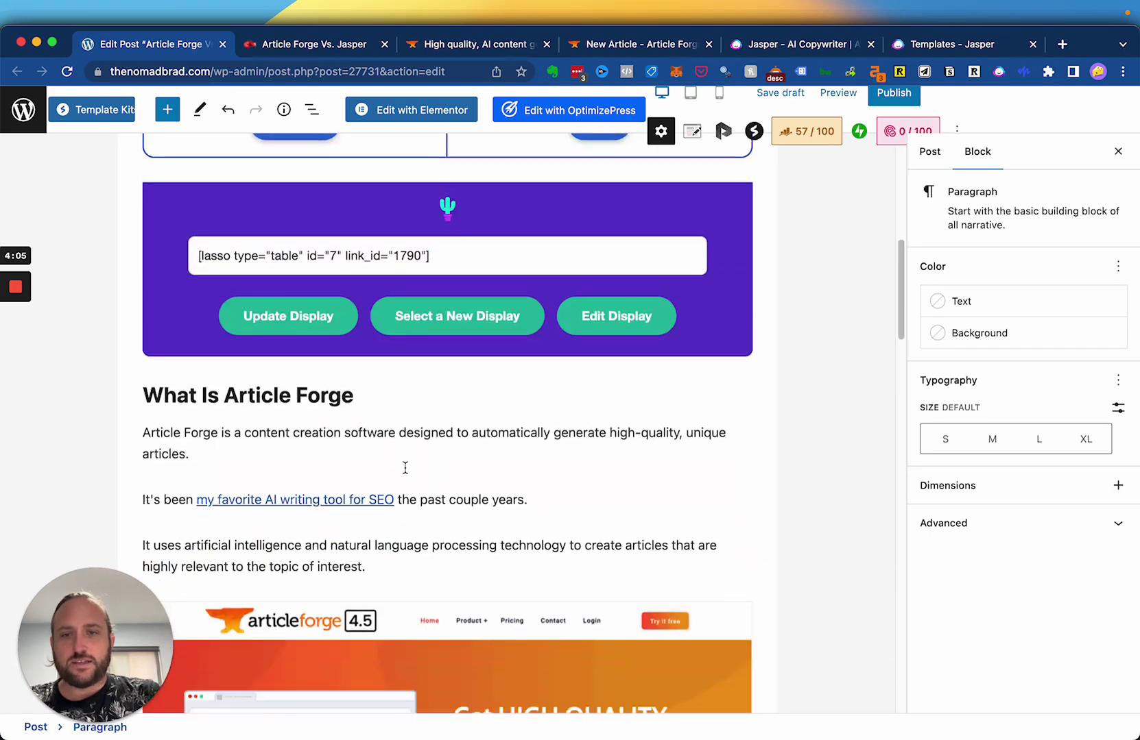
pyautogui.scroll(-3, 402, 452)
pyautogui.scroll(10, 389, 308)
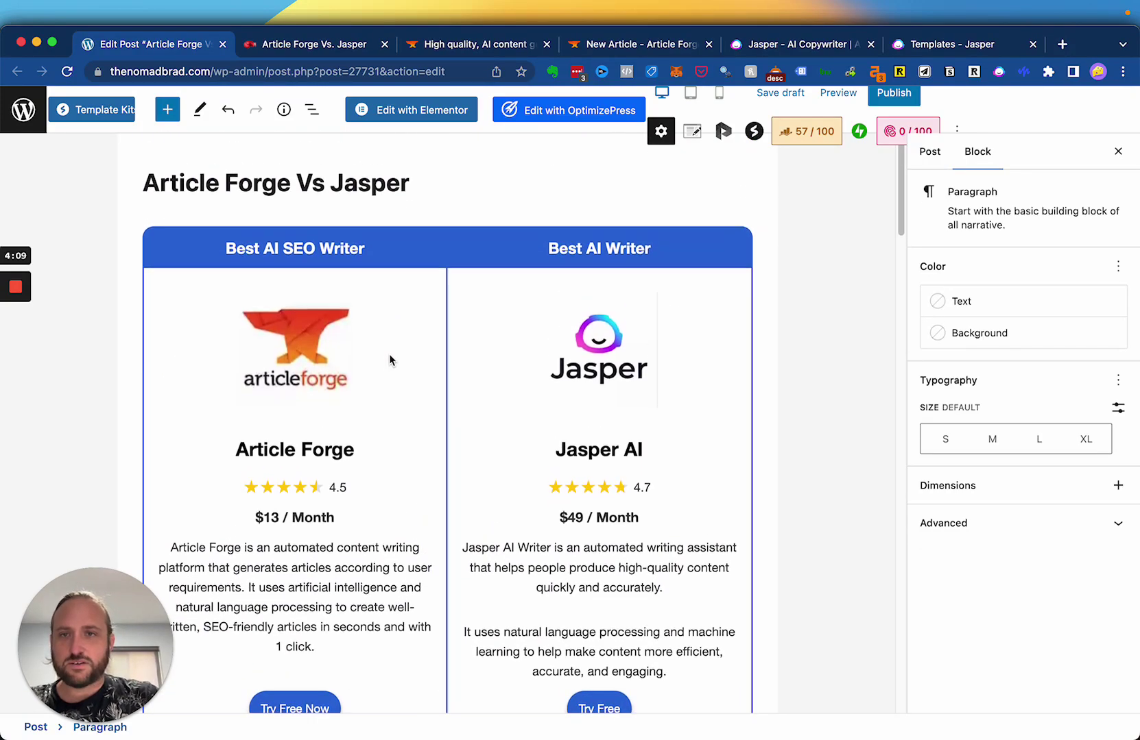
pyautogui.scroll(-10, 389, 358)
pyautogui.scroll(-10, 389, 359)
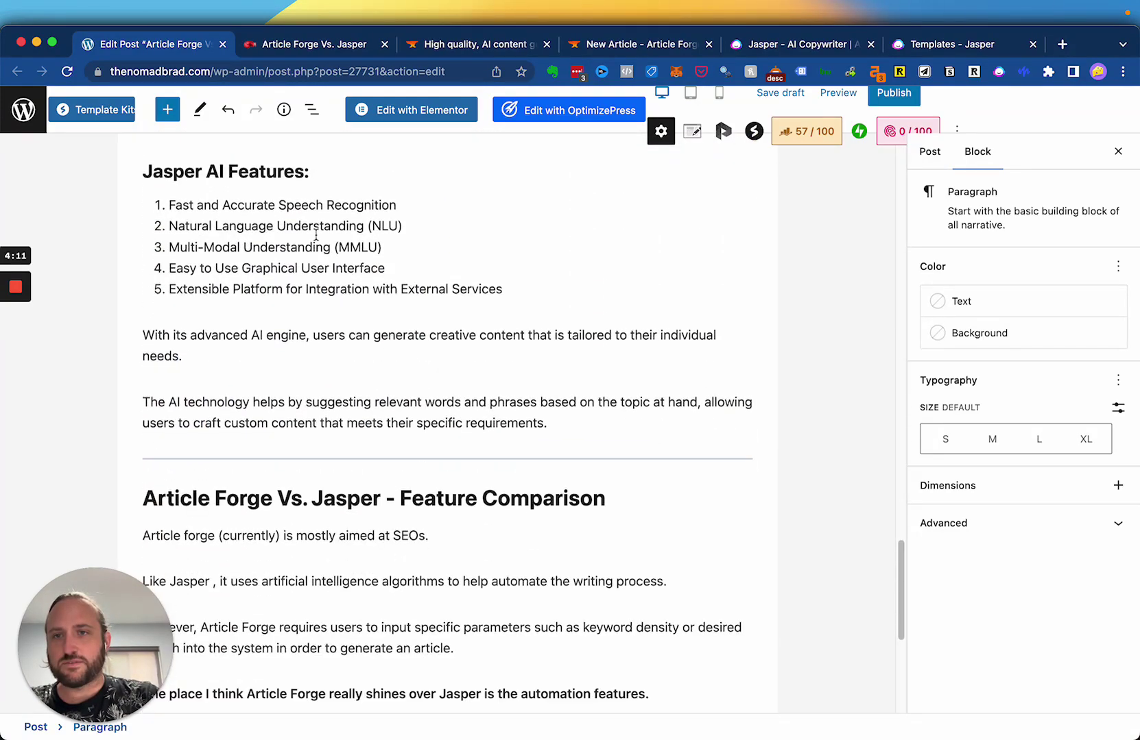
pyautogui.scroll(-10, 360, 266)
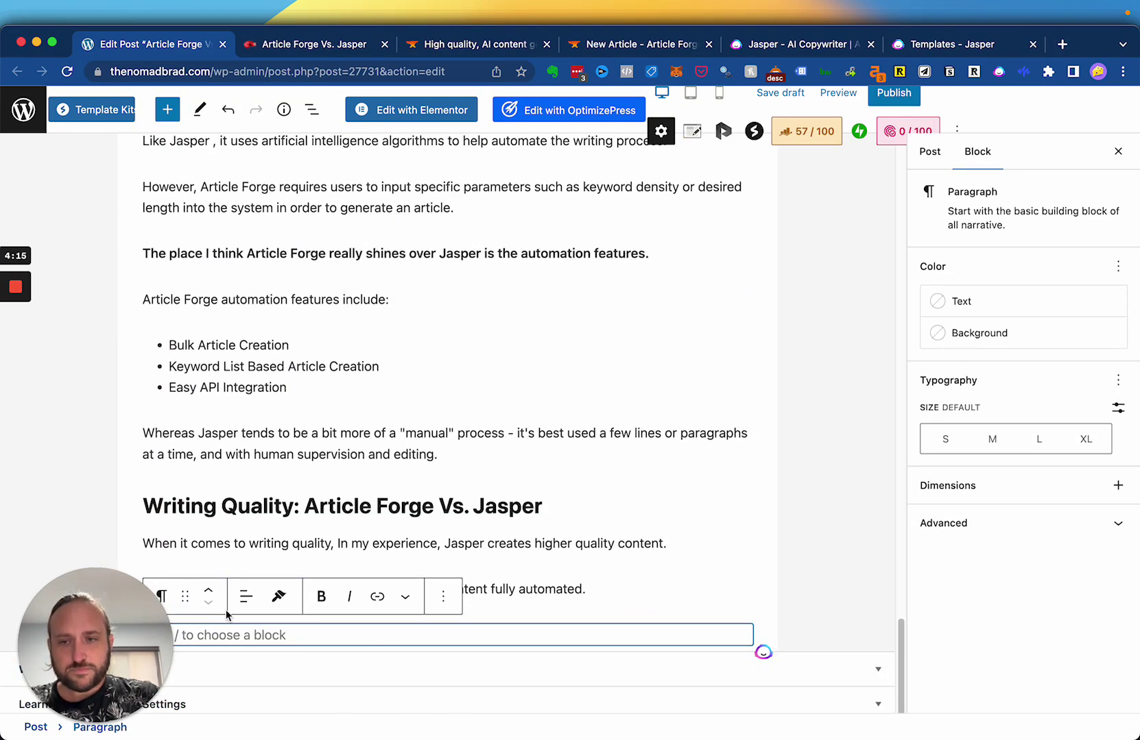
pyautogui.moveTo(85, 604); pyautogui.dragTo(1031, 572)
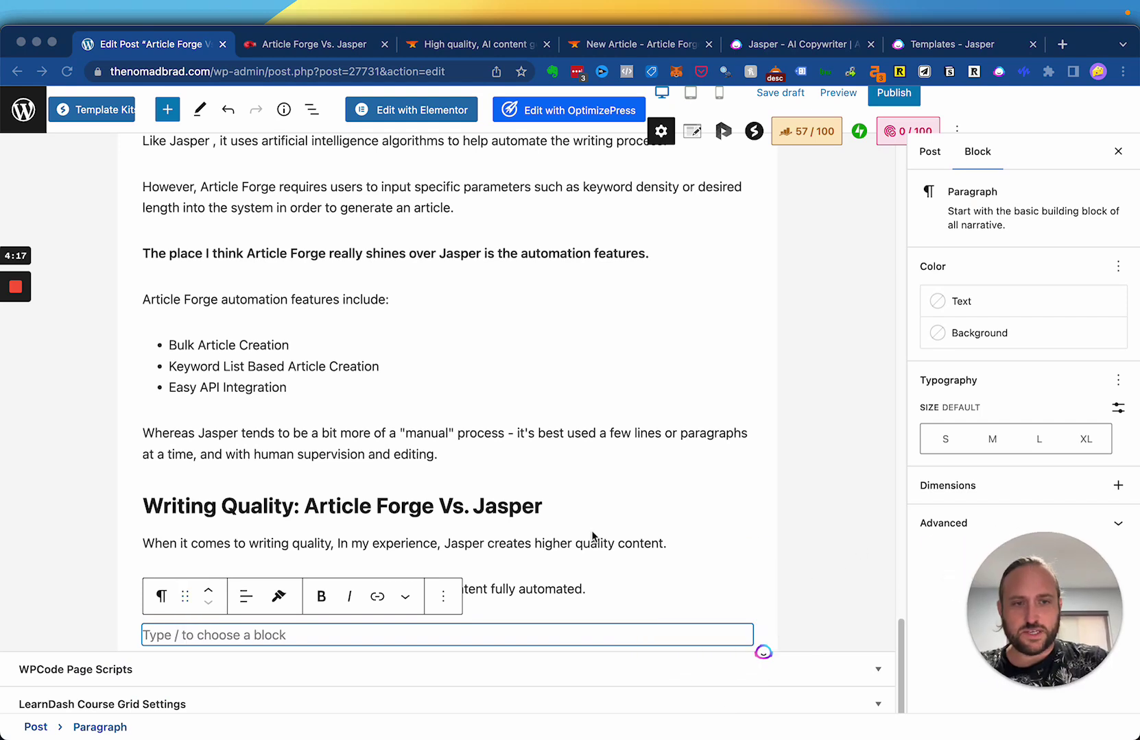
pyautogui.click(249, 641)
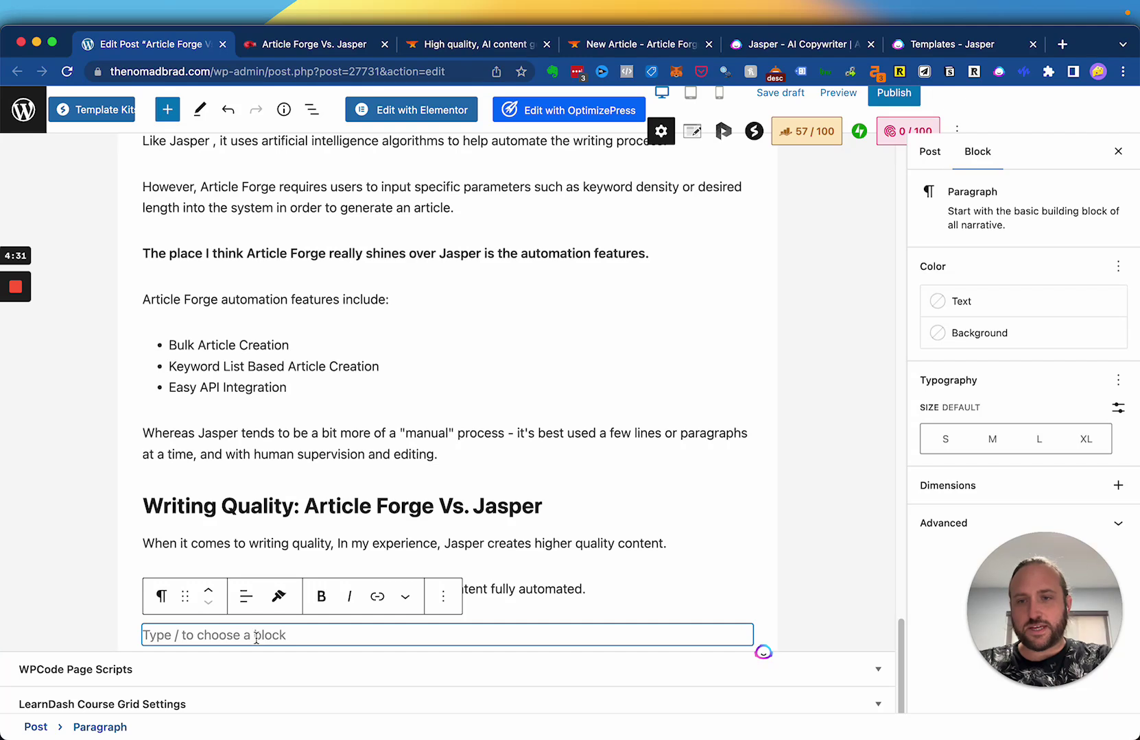
pyautogui.click(761, 657)
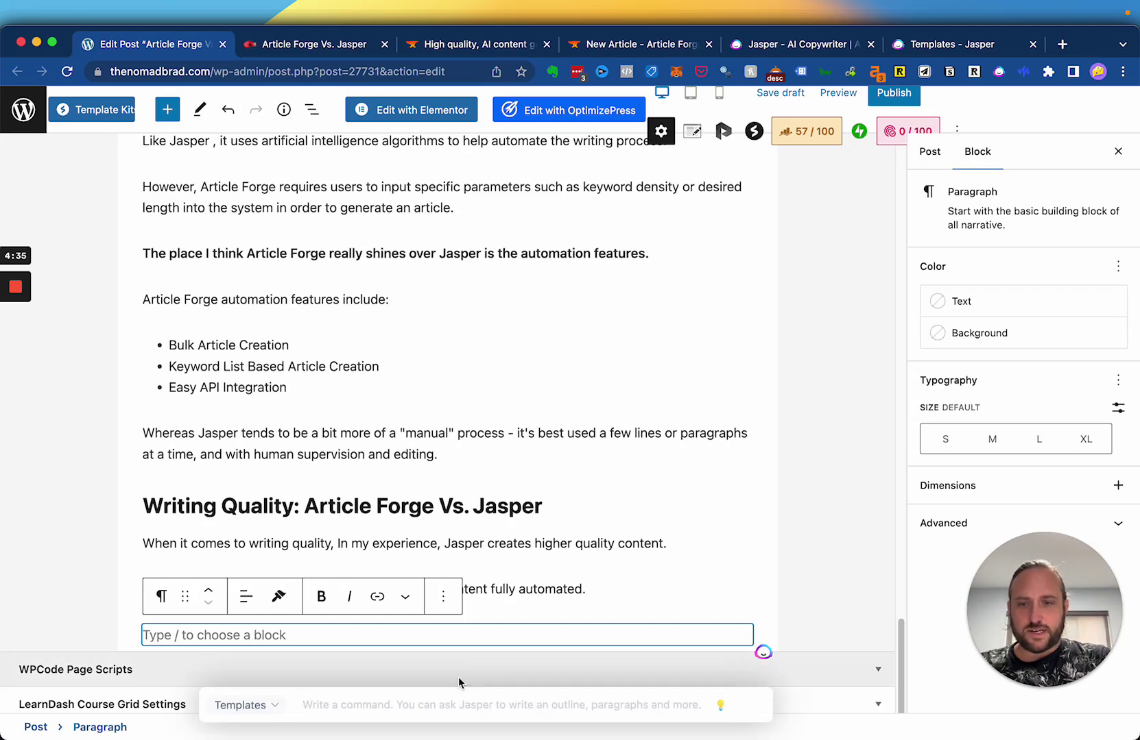
# Ask Jasper: 'write 5 bullet points about the writing quality pros and cons of jasper ai'
pyautogui.write('write ')
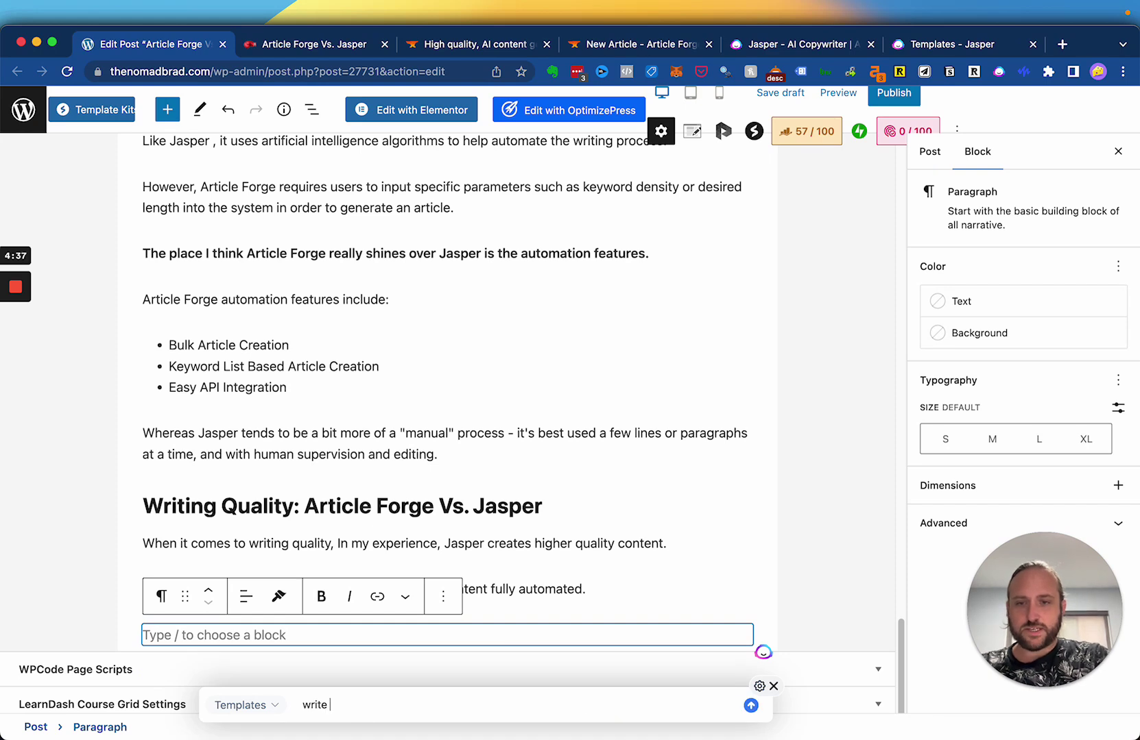
pyautogui.write('5 bullet point')
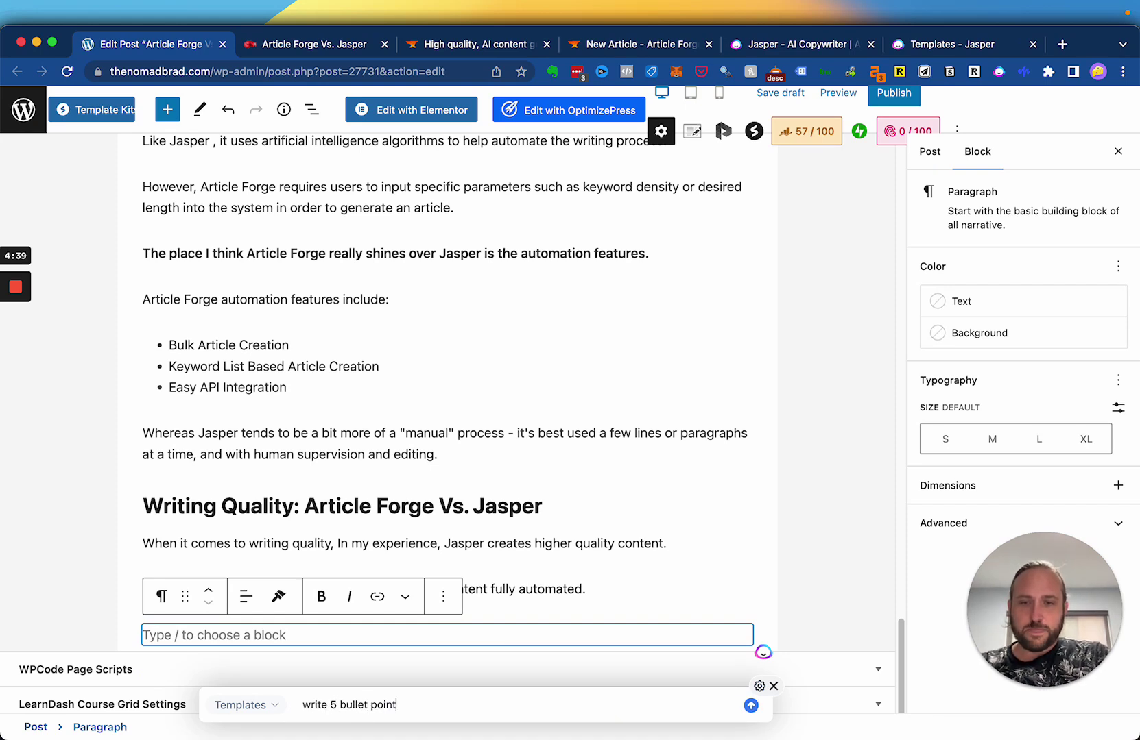
pyautogui.write('s about the')
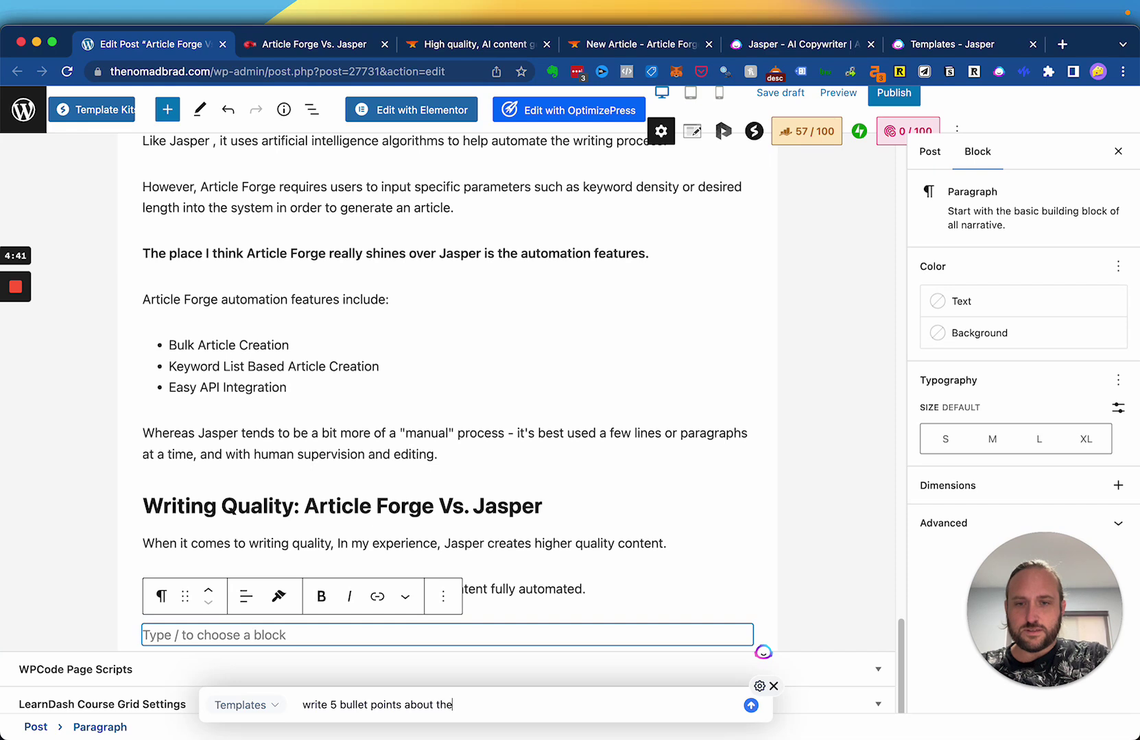
pyautogui.write(' writing quality pr')
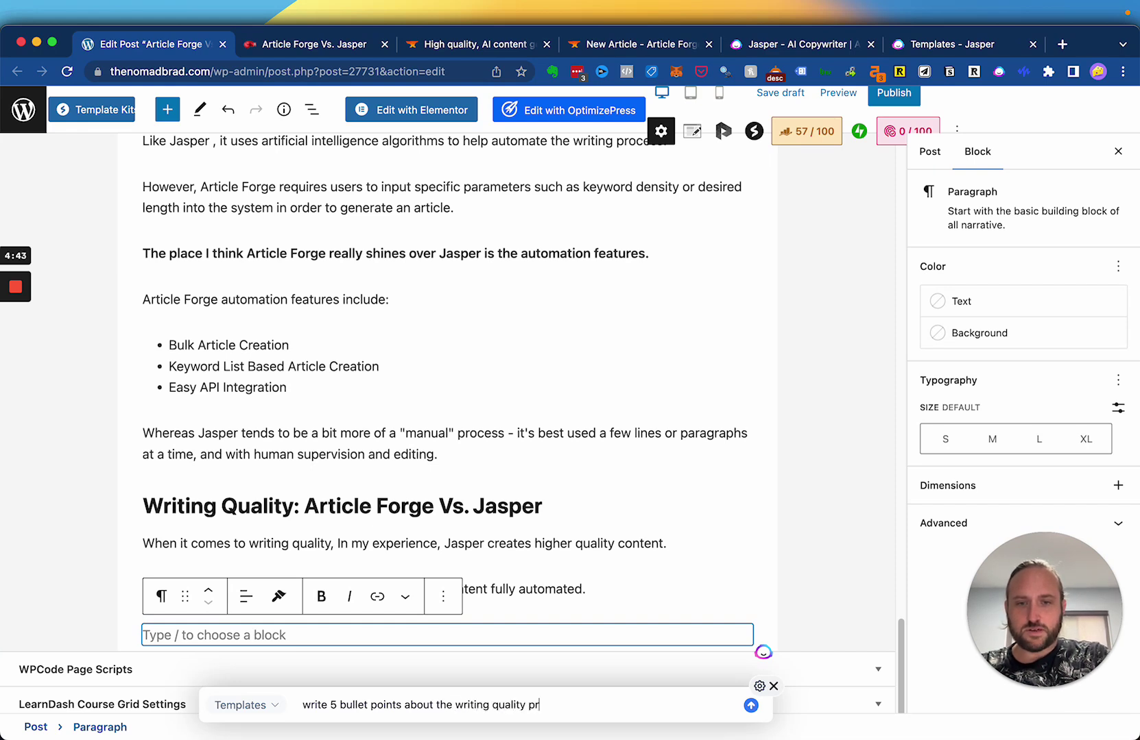
pyautogui.write('os and cons of jasper ai')
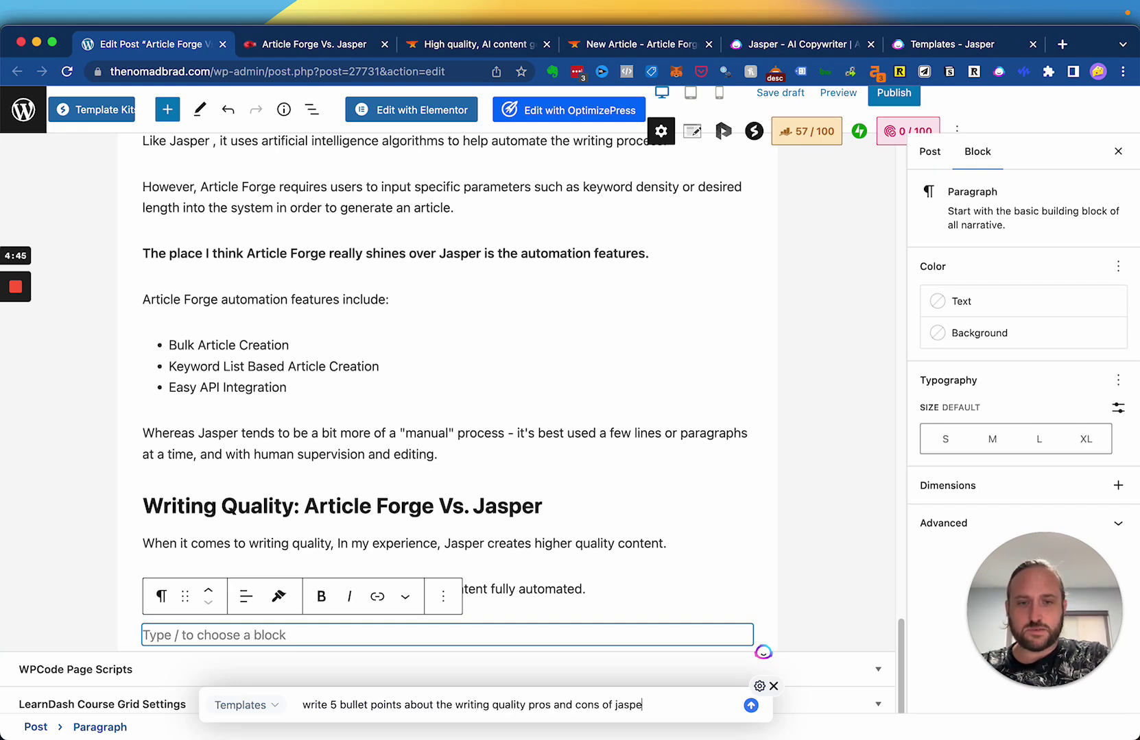
pyautogui.press('Return')
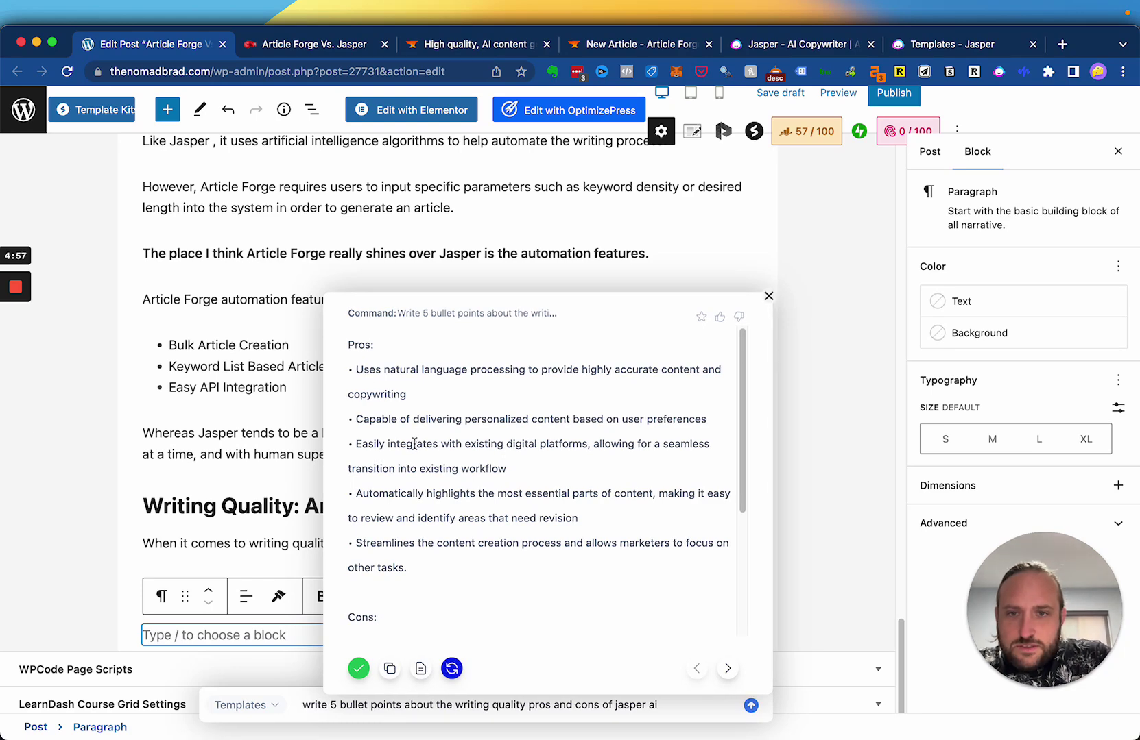
# Insert Jasper's generated Pros and Cons lists into the WordPress post
pyautogui.scroll(-5, 414, 443)
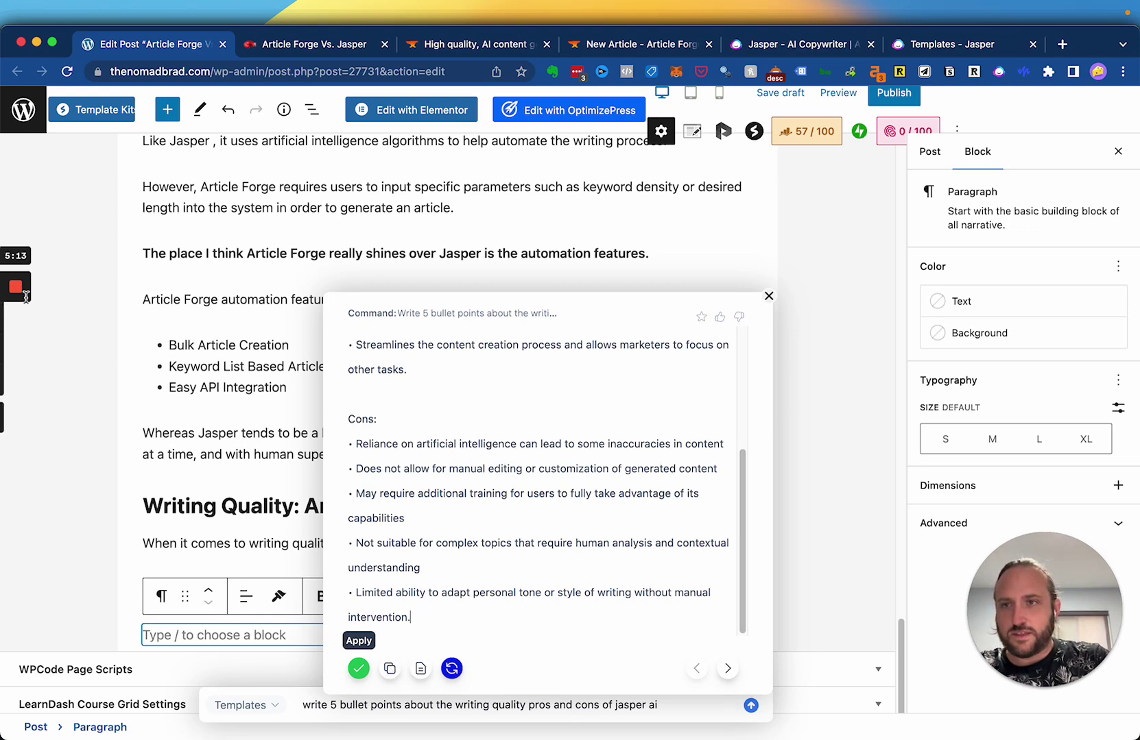
pyautogui.moveTo(14, 356)
pyautogui.press('Return')
pyautogui.scroll(-5, 351, 588)
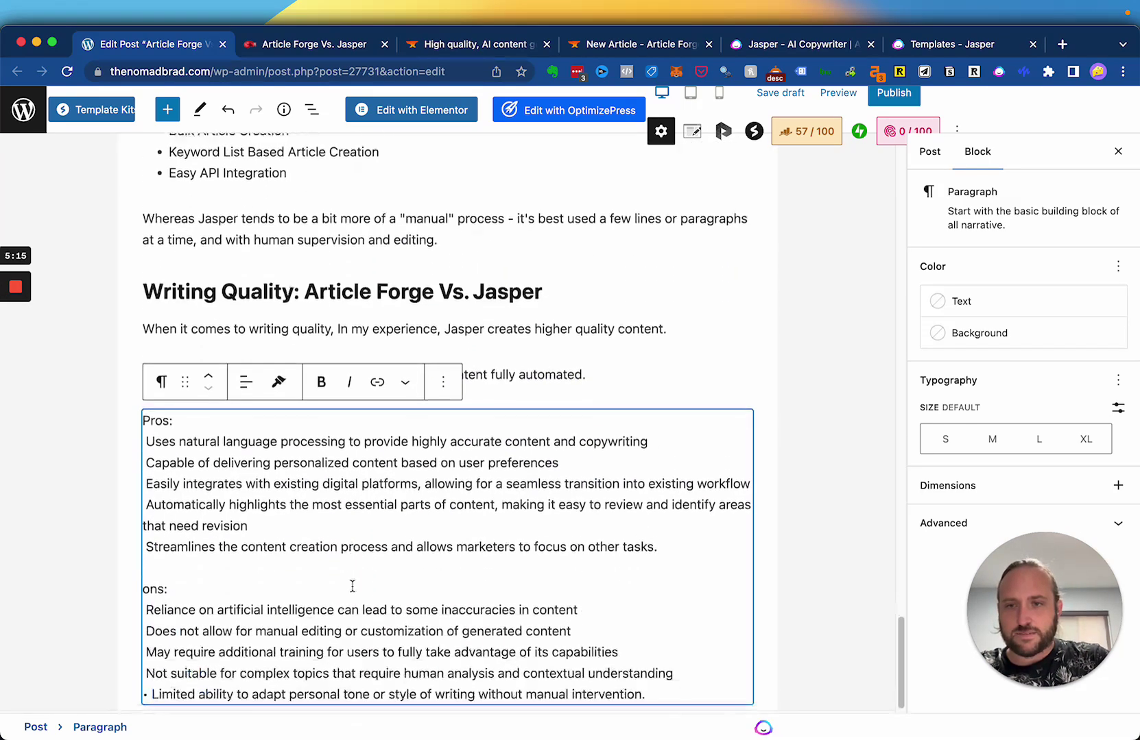
# Prefix the first four pros in the list with dashes
pyautogui.click(145, 441)
pyautogui.write('-')
pyautogui.click(145, 464)
pyautogui.write('-')
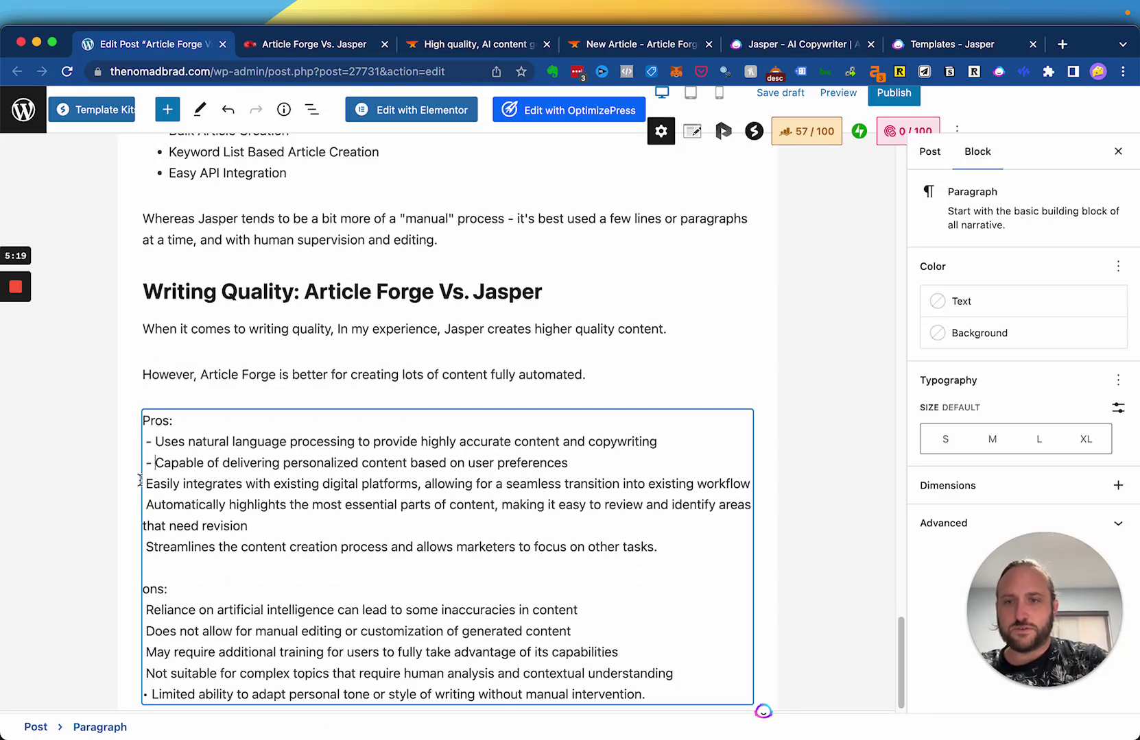
pyautogui.click(141, 483)
pyautogui.write('- ')
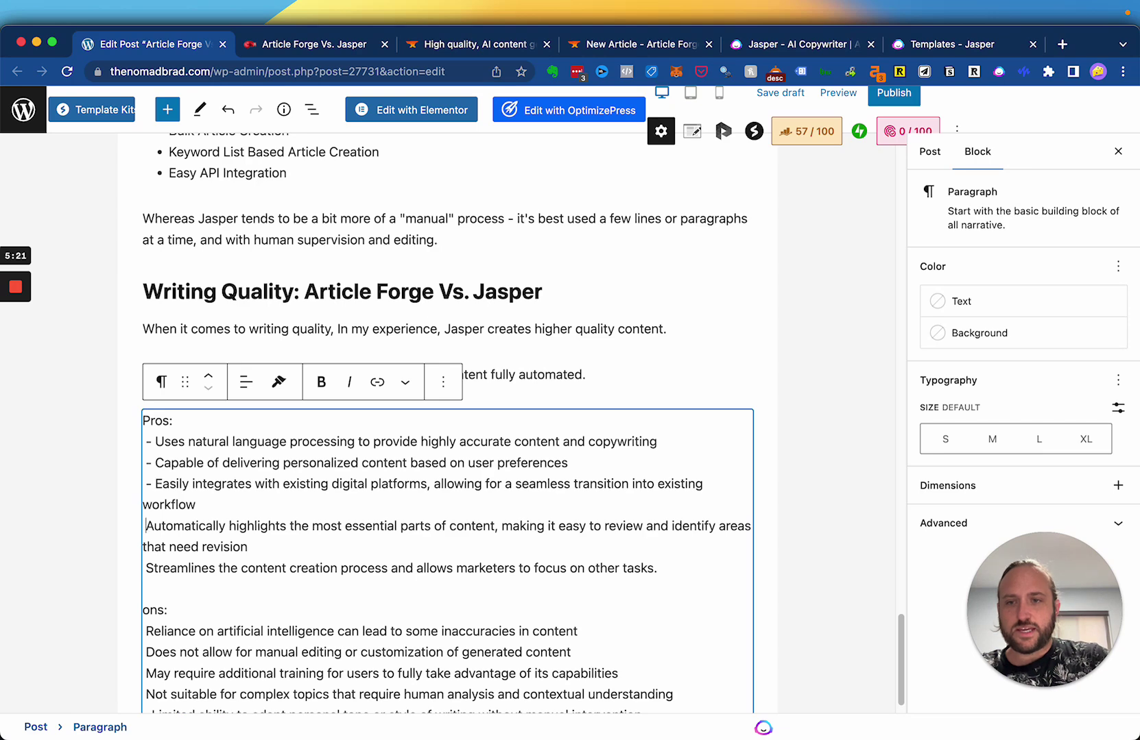
pyautogui.write('-')
pyautogui.scroll(-2, 561, 296)
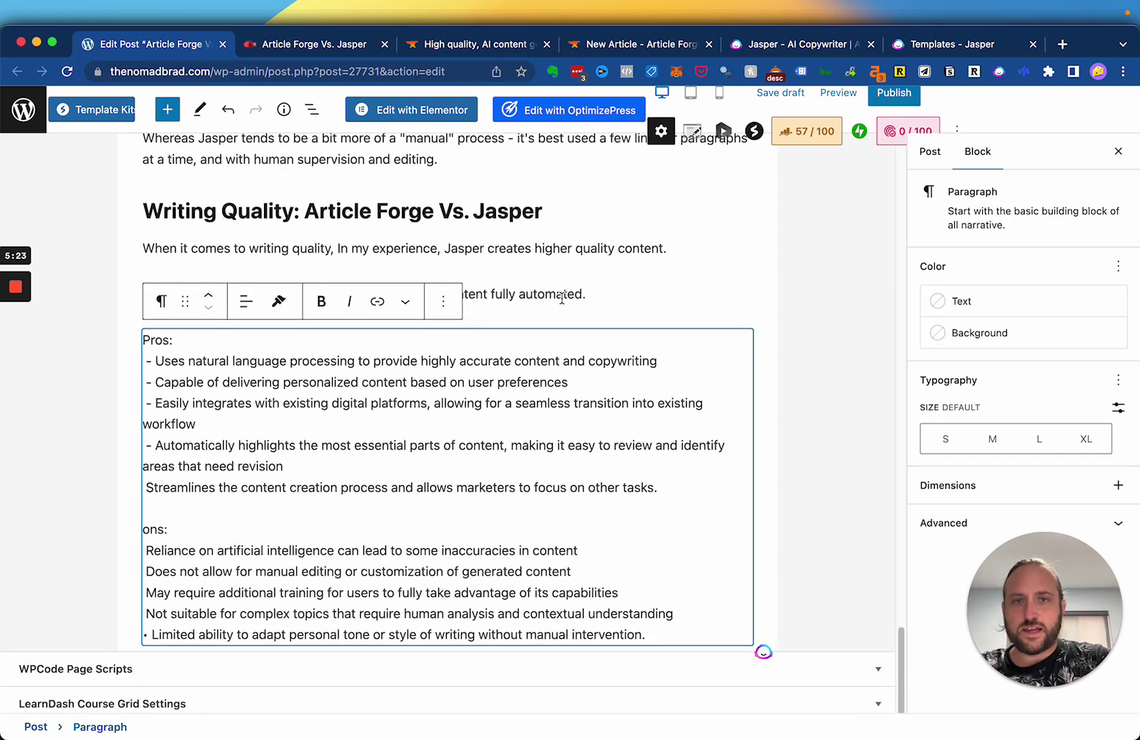
pyautogui.click(591, 295)
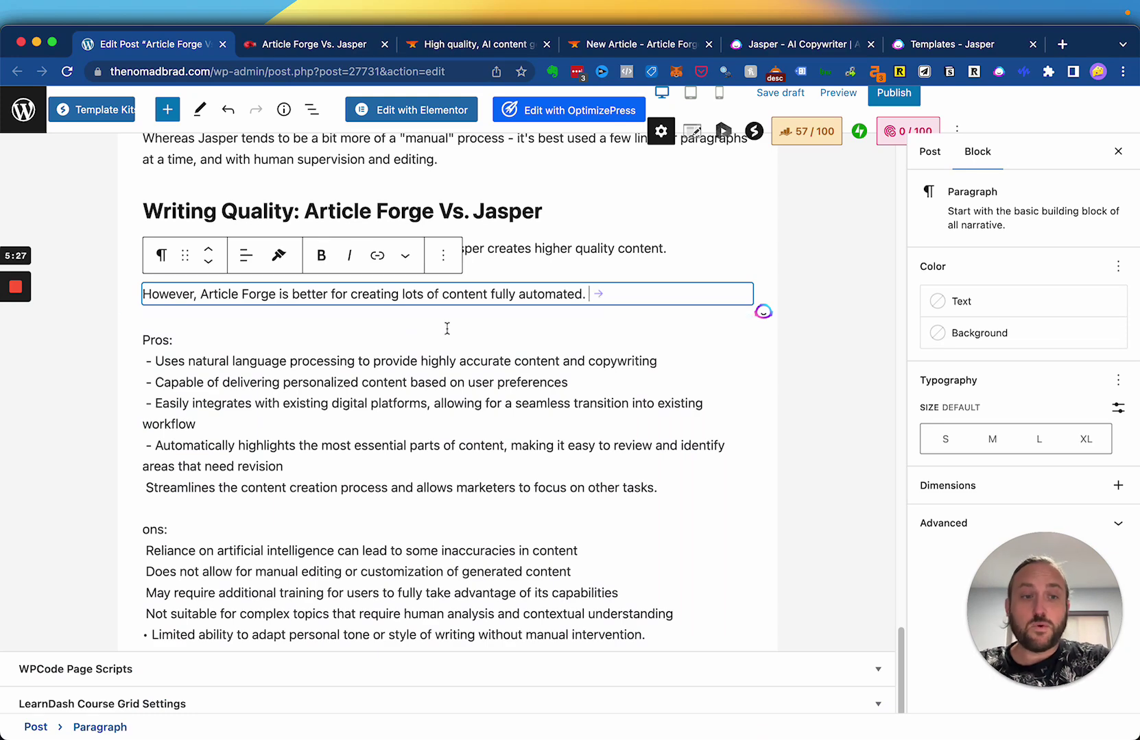
pyautogui.scroll(2, 448, 326)
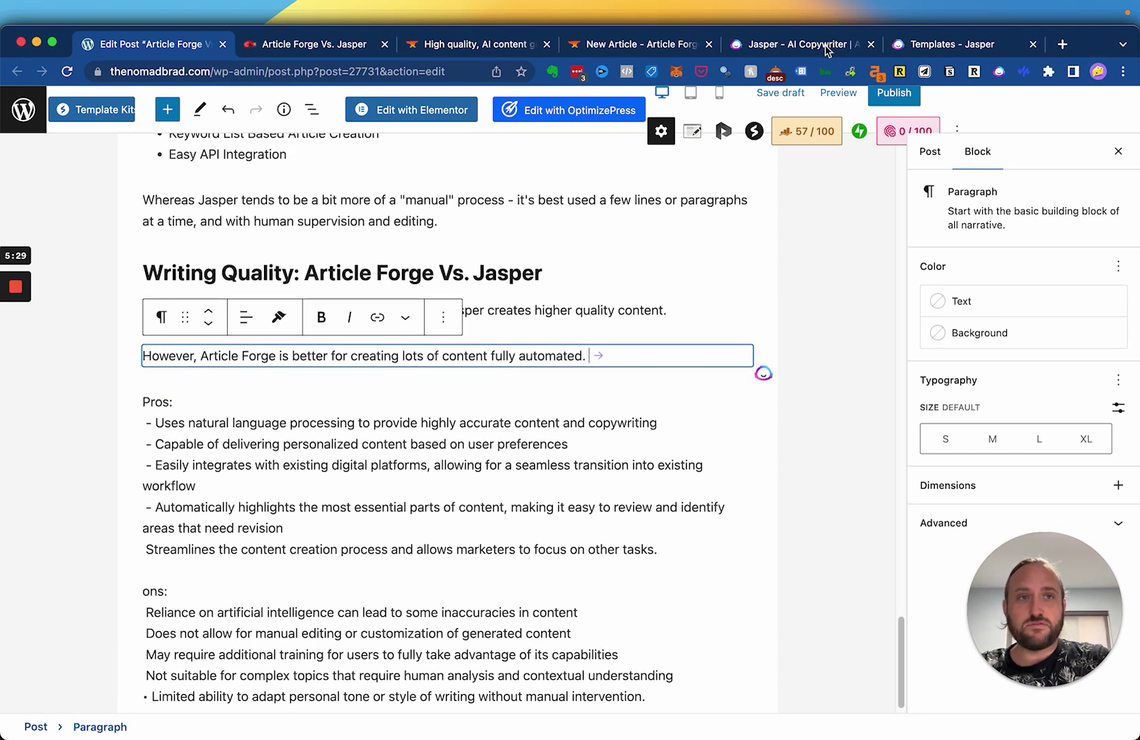
# In the Notion table's first Name cell, ask Jasper for a 20-word summary of AI writing tools
pyautogui.click(288, 48)
pyautogui.scroll(-7, 480, 310)
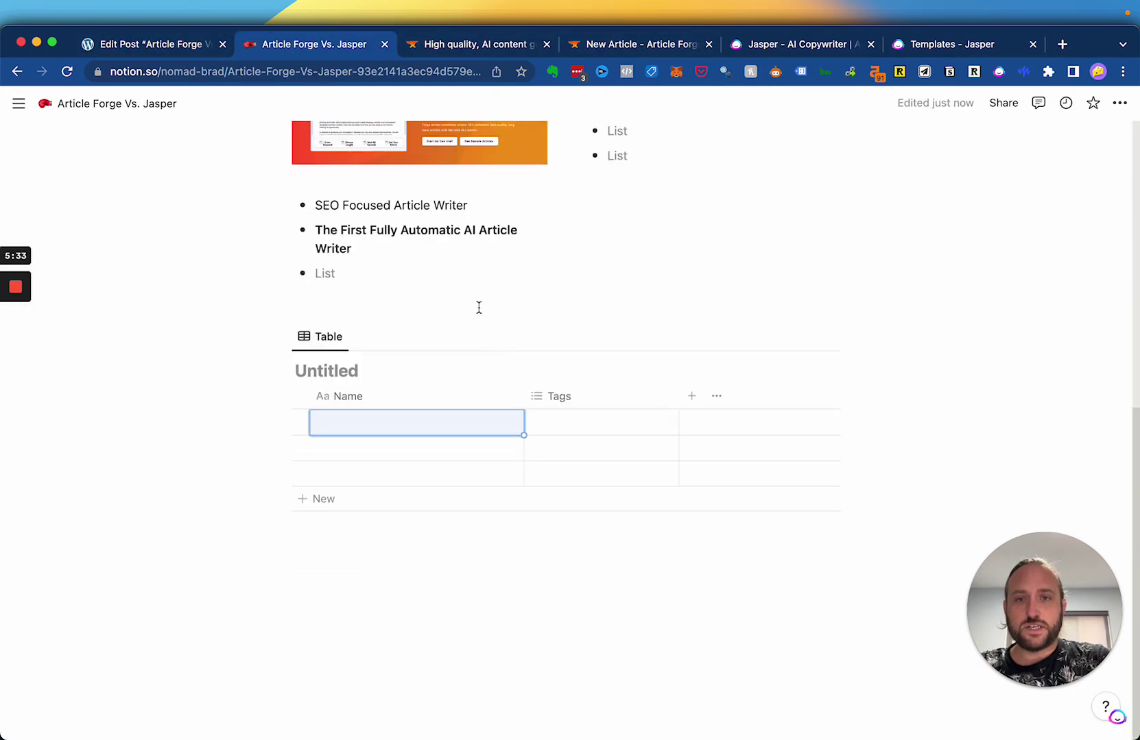
pyautogui.click(402, 425)
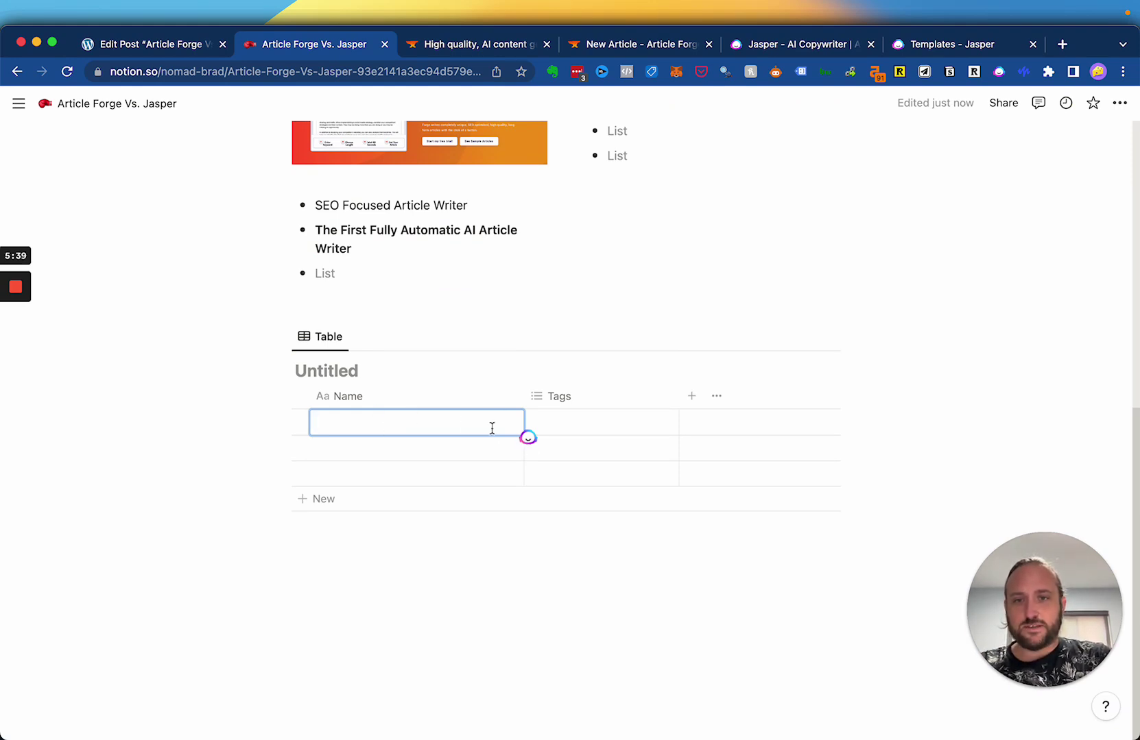
pyautogui.click(528, 439)
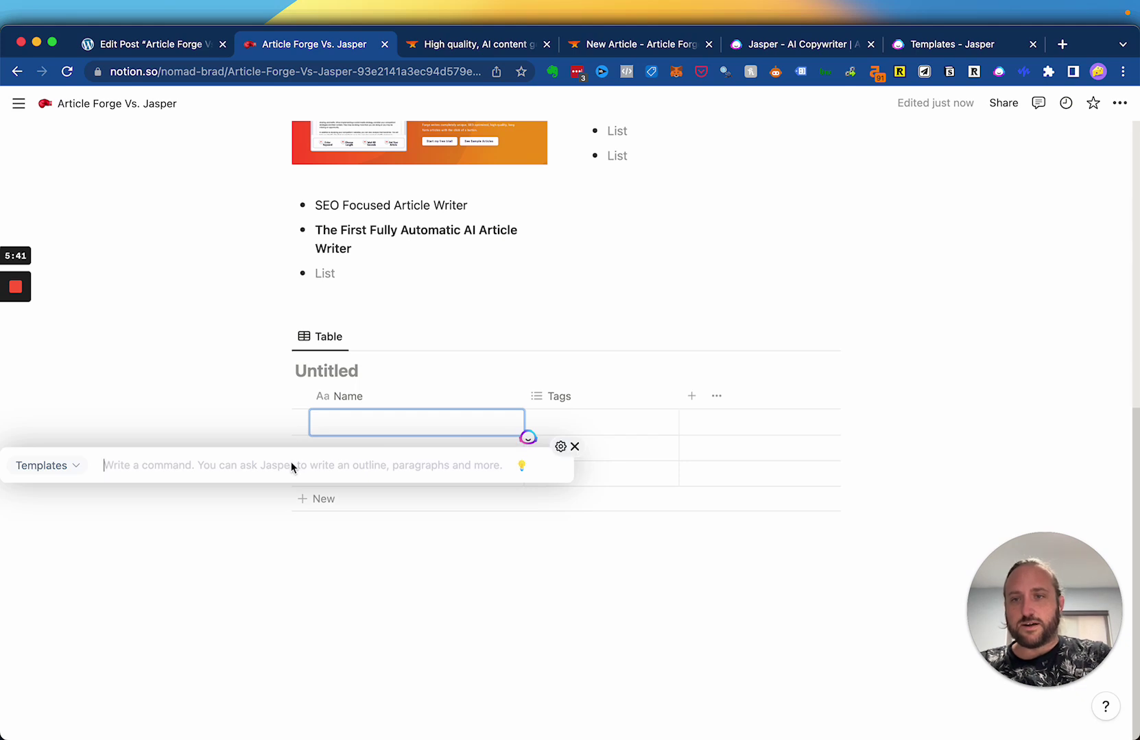
pyautogui.write('summarize ai writing tools in')
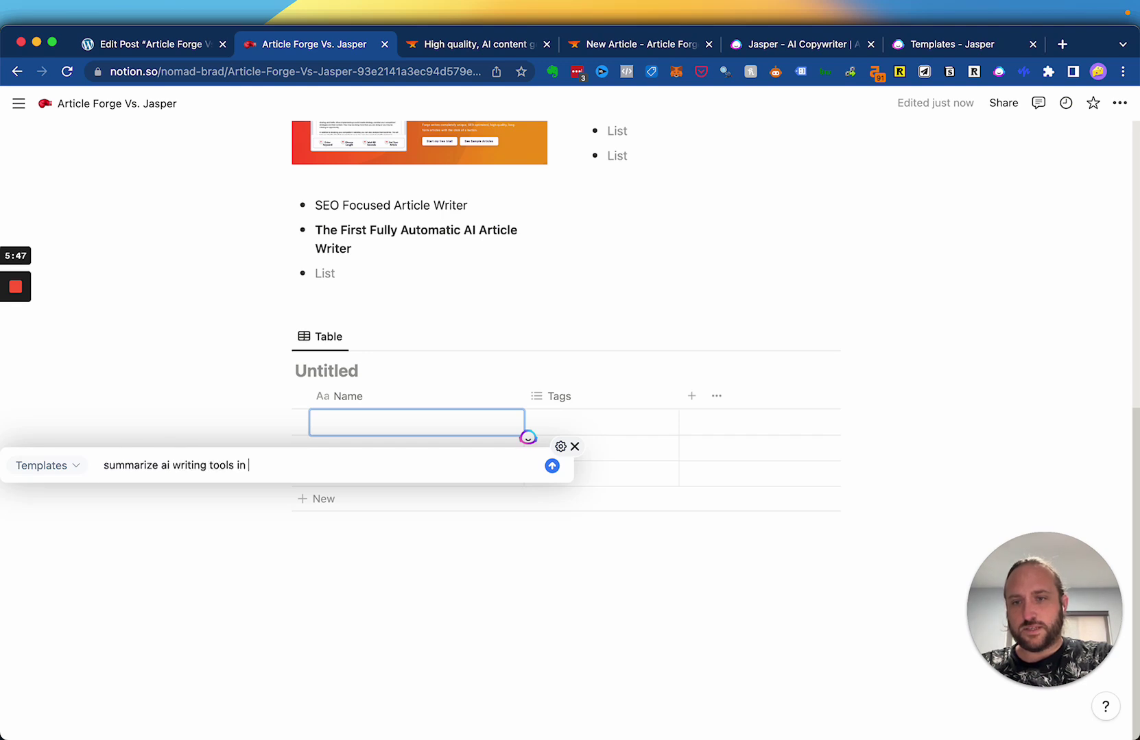
pyautogui.write('words')
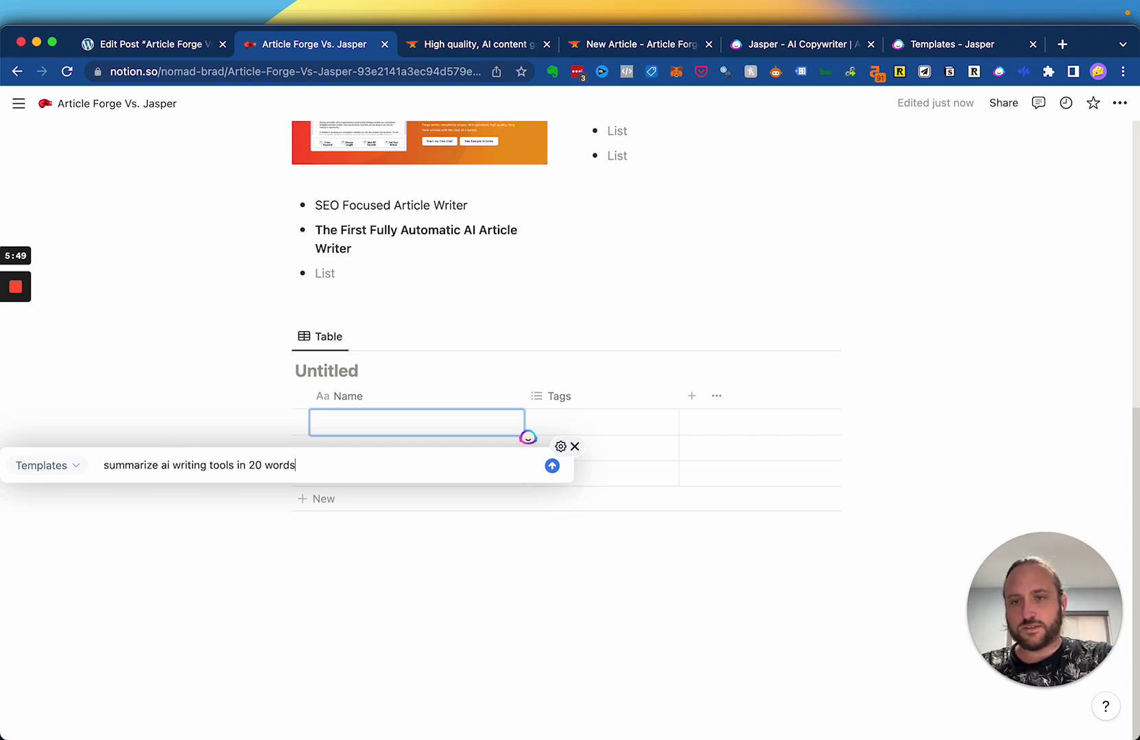
pyautogui.press('Return')
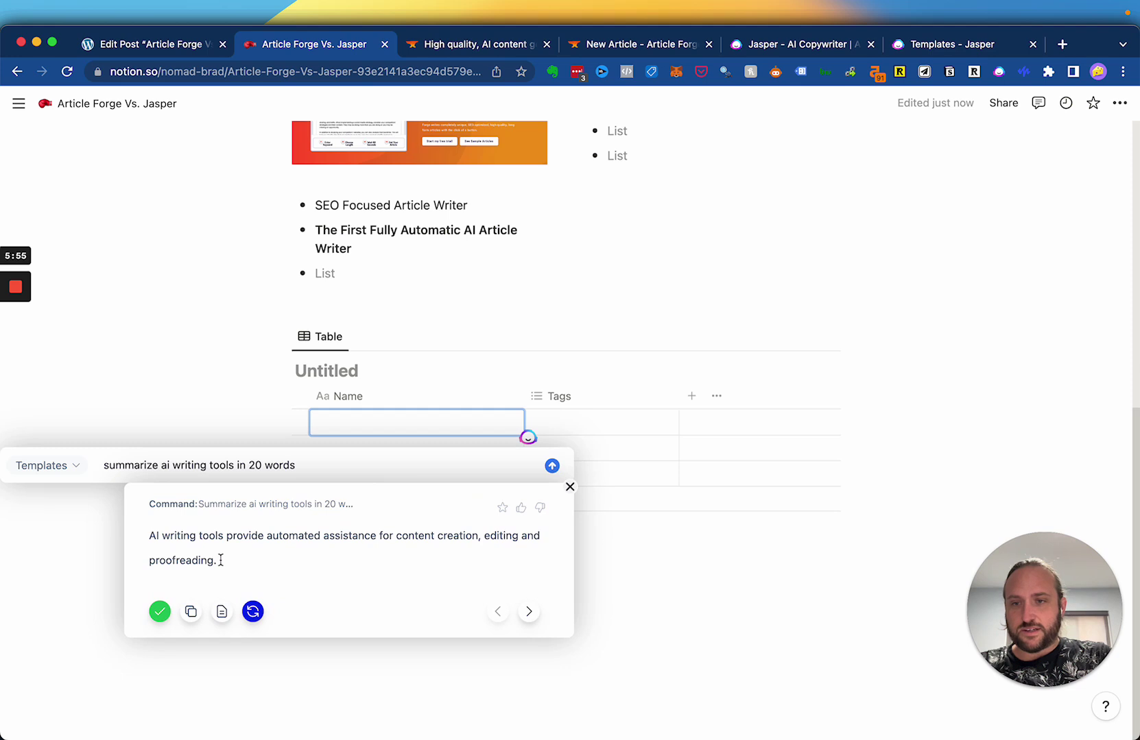
# Apply Jasper's summary to the Name cell: 'AI writing tools provide automated assistance for content creation…'
pyautogui.moveTo(217, 561); pyautogui.dragTo(206, 561)
pyautogui.moveTo(154, 523); pyautogui.dragTo(148, 533)
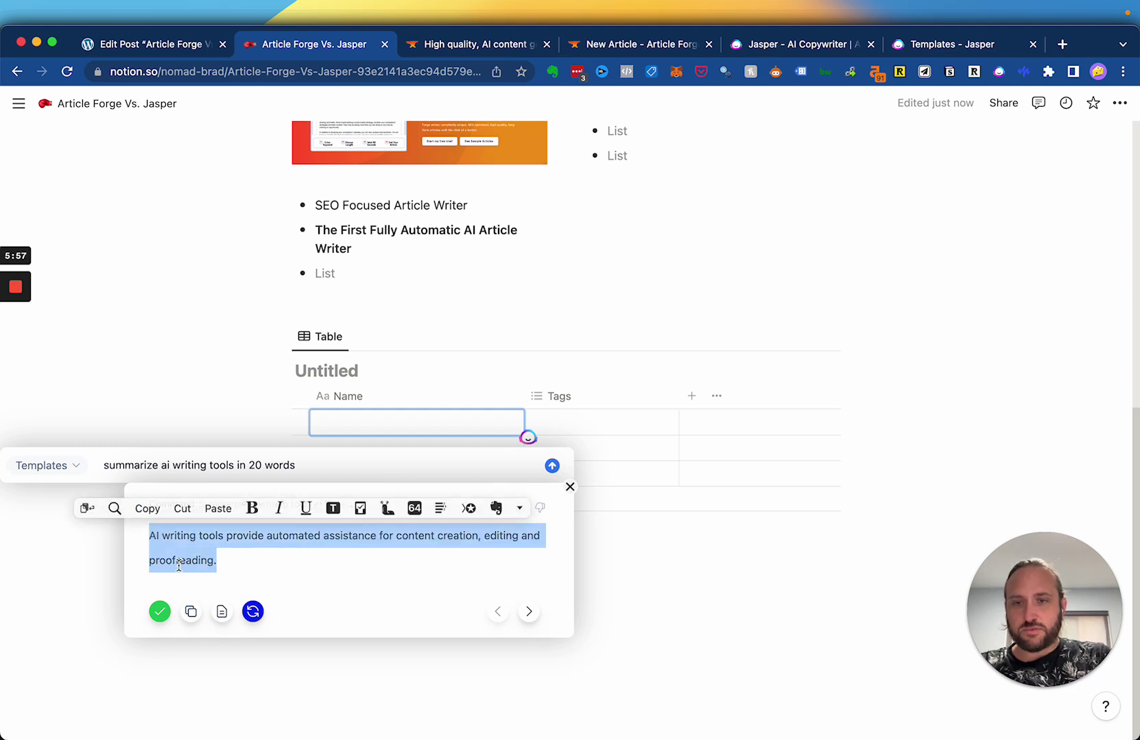
pyautogui.click(159, 611)
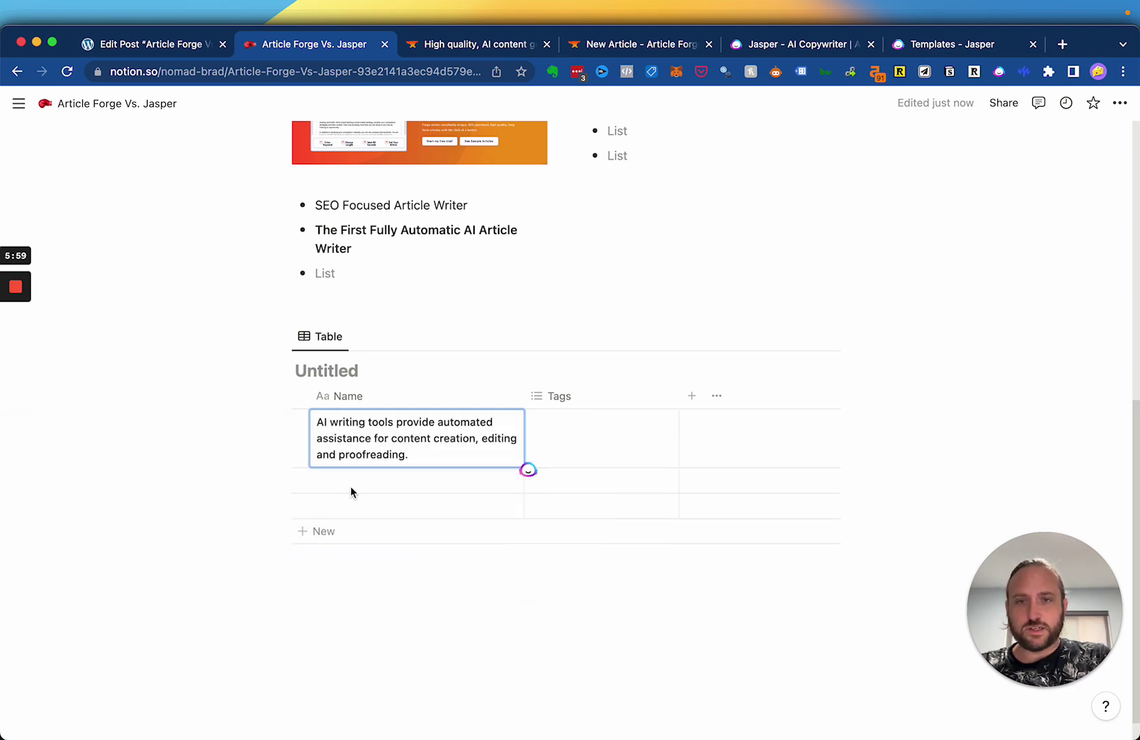
pyautogui.scroll(5, 483, 392)
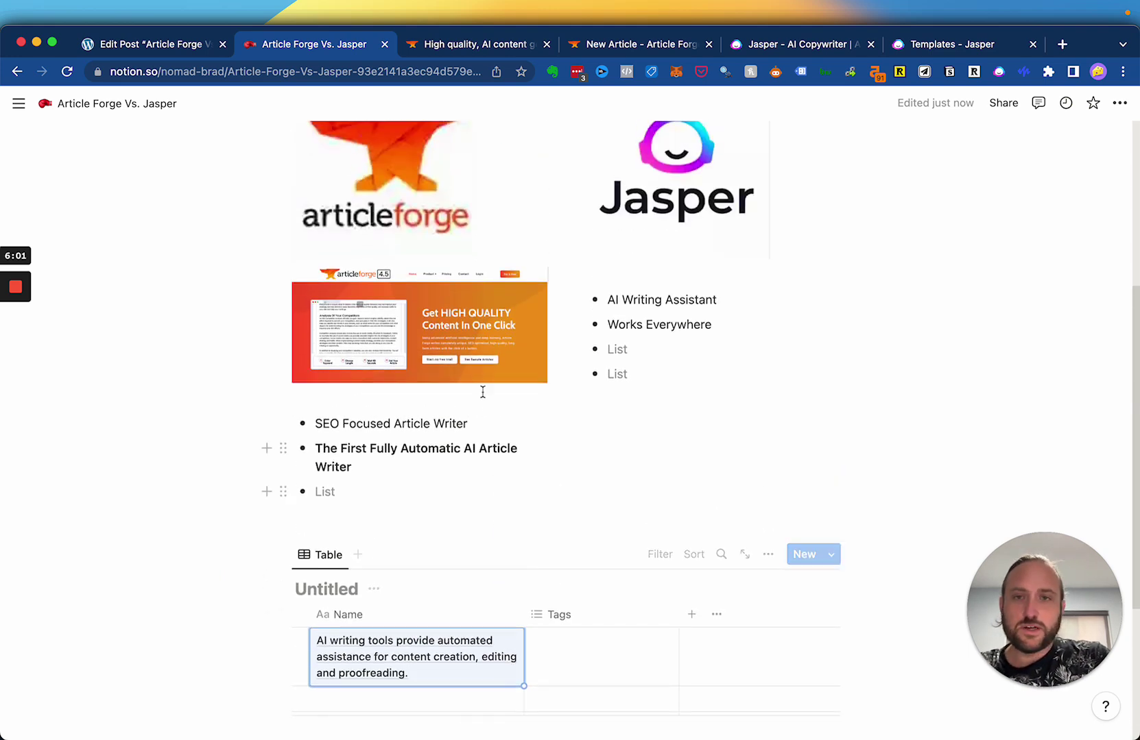
pyautogui.scroll(5, 480, 370)
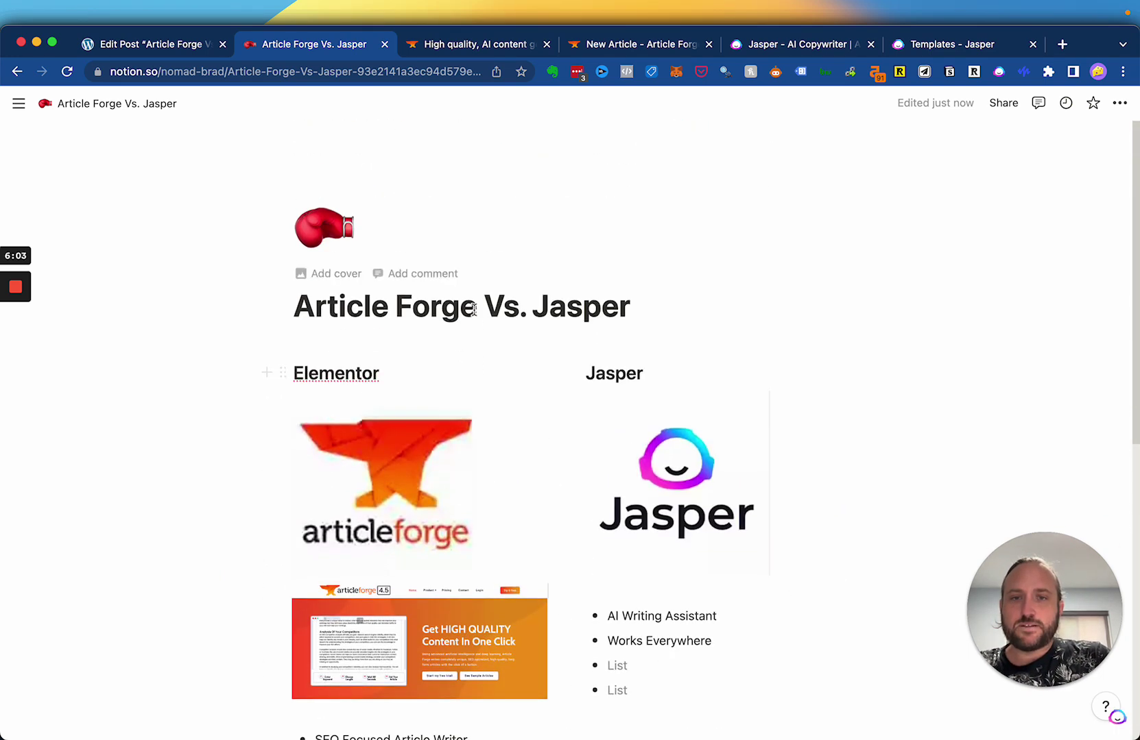